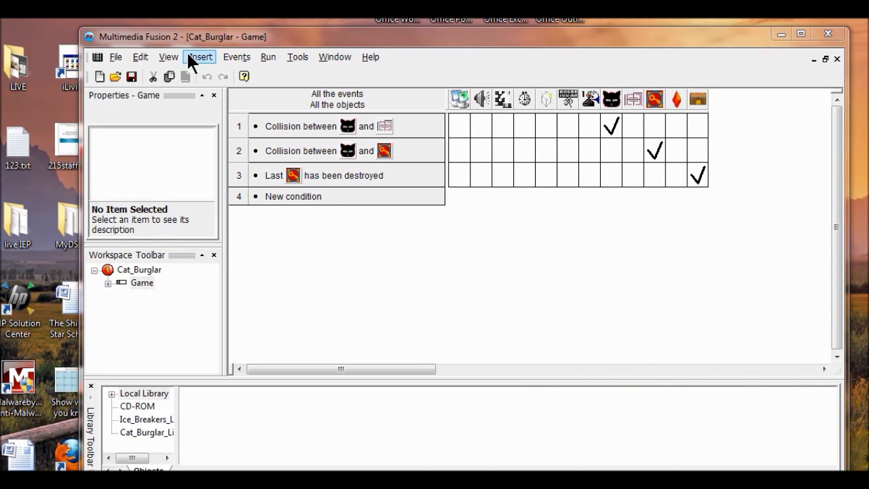
# Open the View menu in the Cat_Burglar event editor.
pyautogui.click(170, 59)
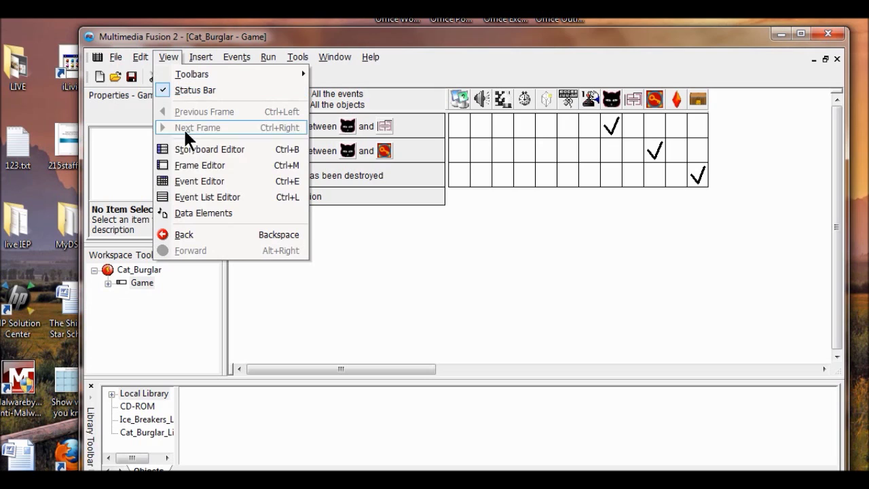
# Switch to the Frame Editor and open Cat_Burglar_Library in the Library Toolbar.
pyautogui.click(197, 165)
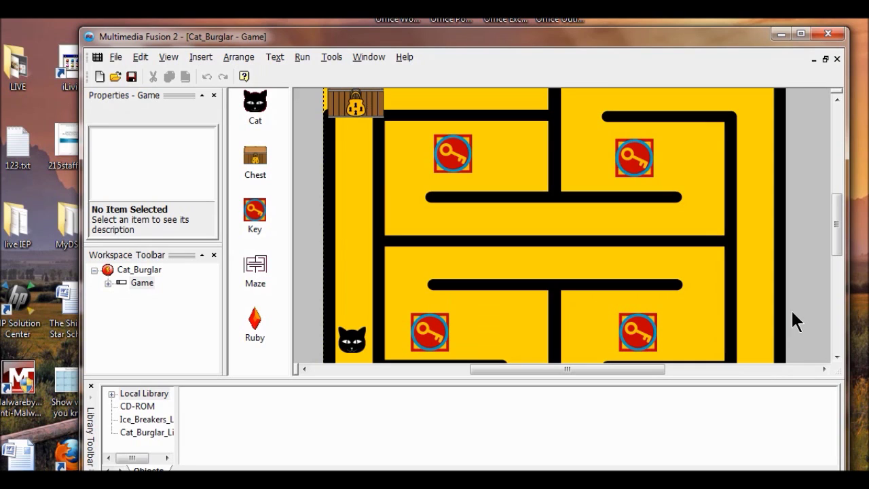
pyautogui.click(148, 432)
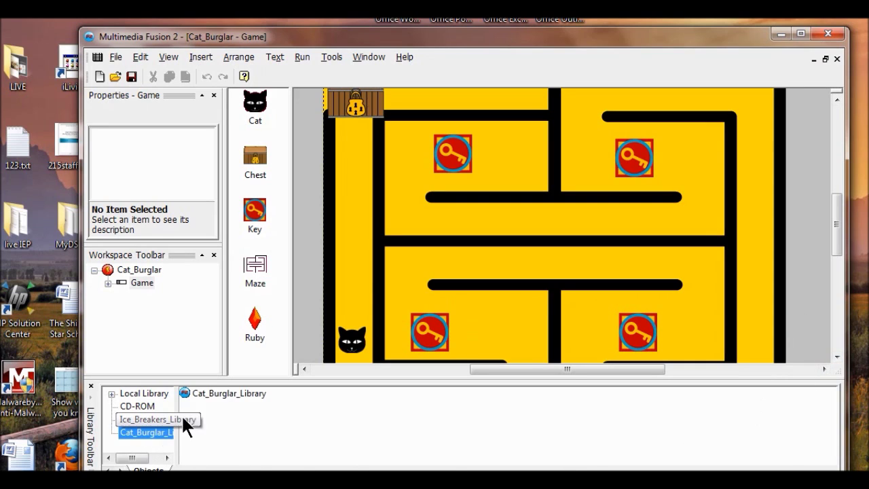
pyautogui.click(231, 392)
pyautogui.doubleClick(232, 393)
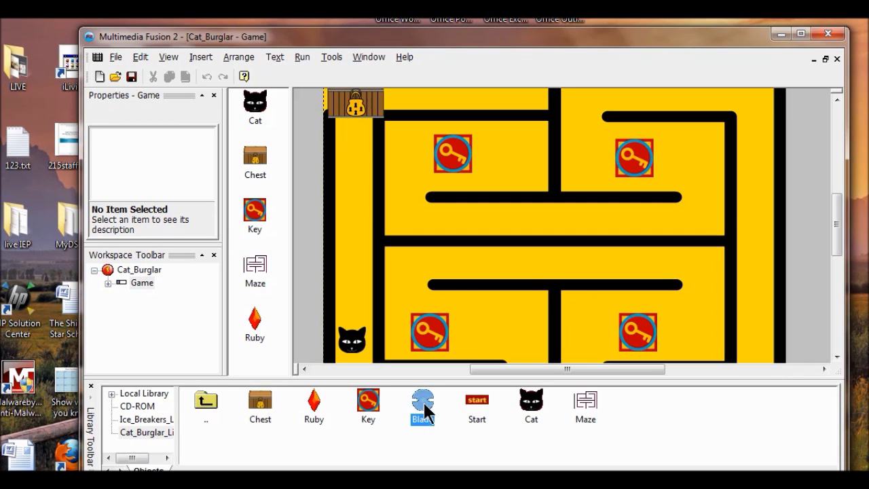
# Drag Blade objects into the maze rooms beside the keys.
pyautogui.moveTo(418, 404); pyautogui.dragTo(483, 337)
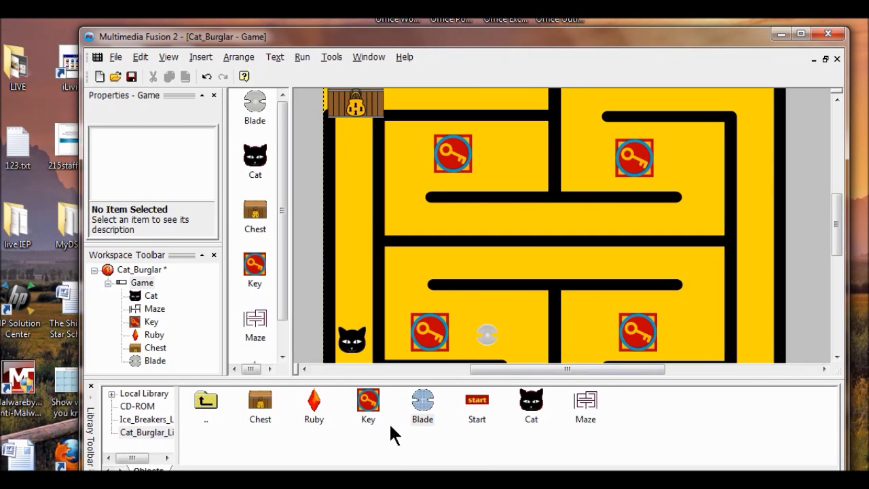
pyautogui.moveTo(424, 408); pyautogui.dragTo(577, 343)
pyautogui.moveTo(681, 329); pyautogui.dragTo(682, 331)
pyautogui.moveTo(421, 410); pyautogui.dragTo(552, 209)
pyautogui.moveTo(577, 165); pyautogui.dragTo(588, 153)
pyautogui.moveTo(422, 409); pyautogui.dragTo(409, 184)
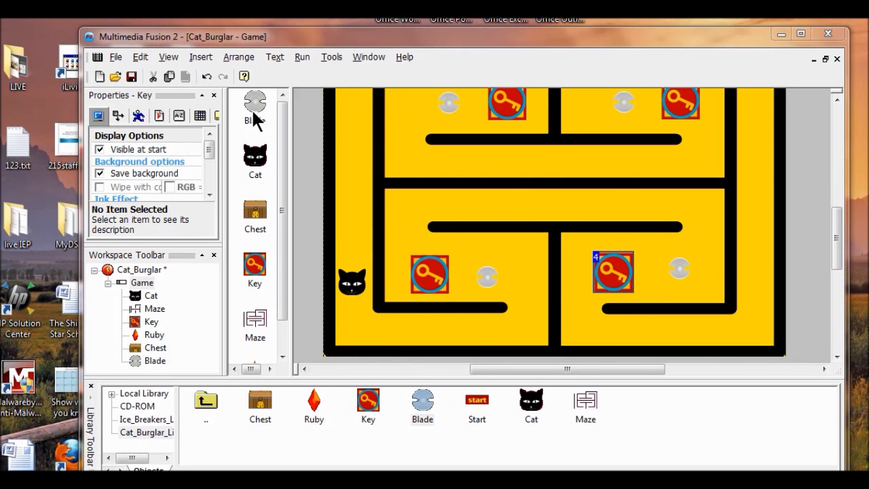
# Insert a new Lives object from the Games category.
pyautogui.click(200, 57)
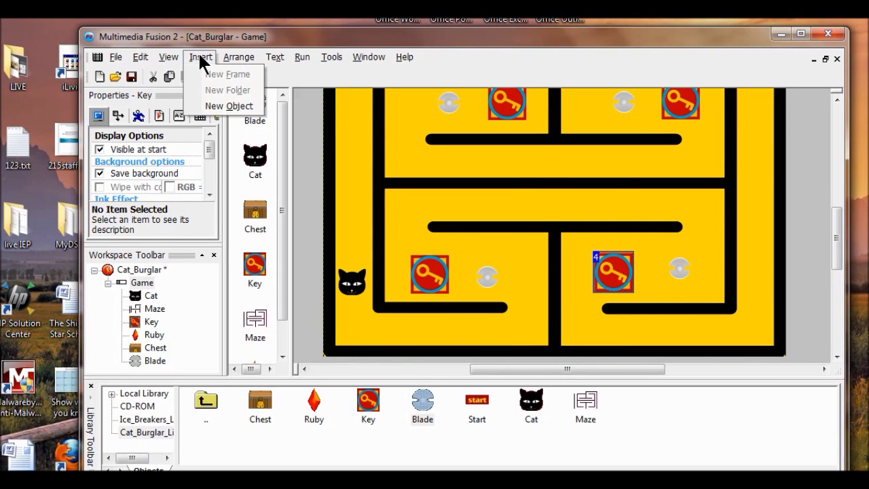
pyautogui.click(222, 102)
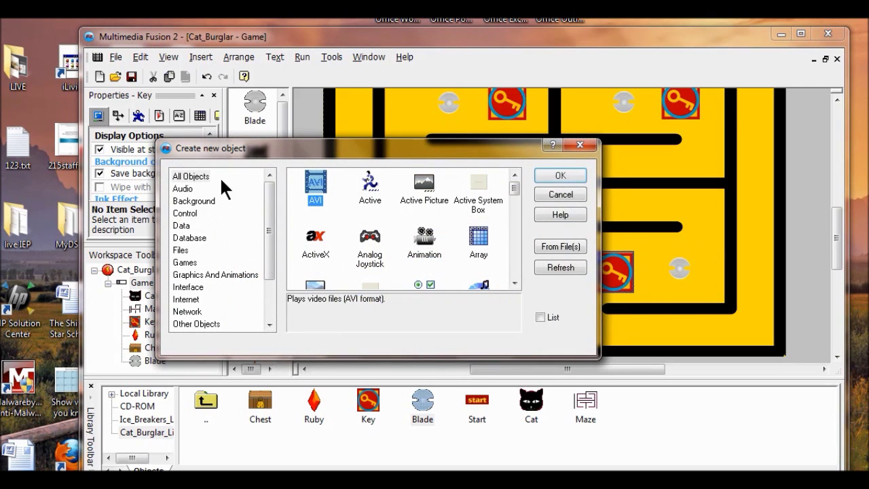
pyautogui.click(184, 262)
pyautogui.click(371, 182)
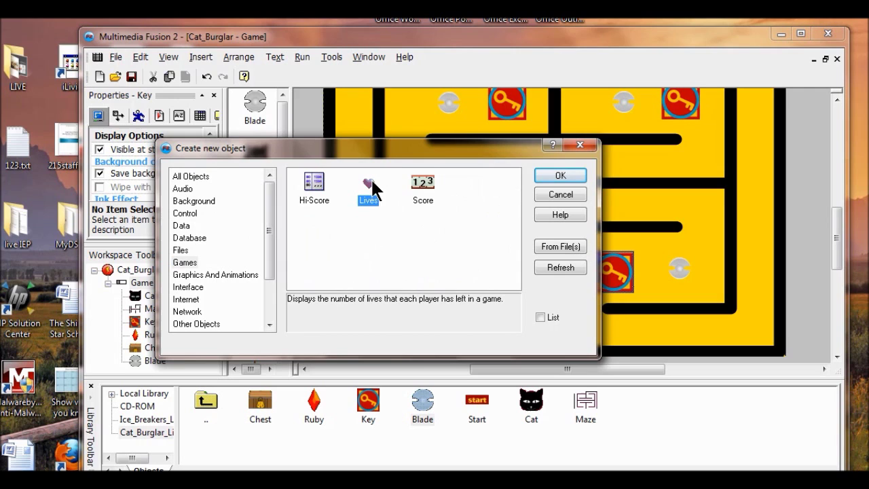
pyautogui.click(557, 176)
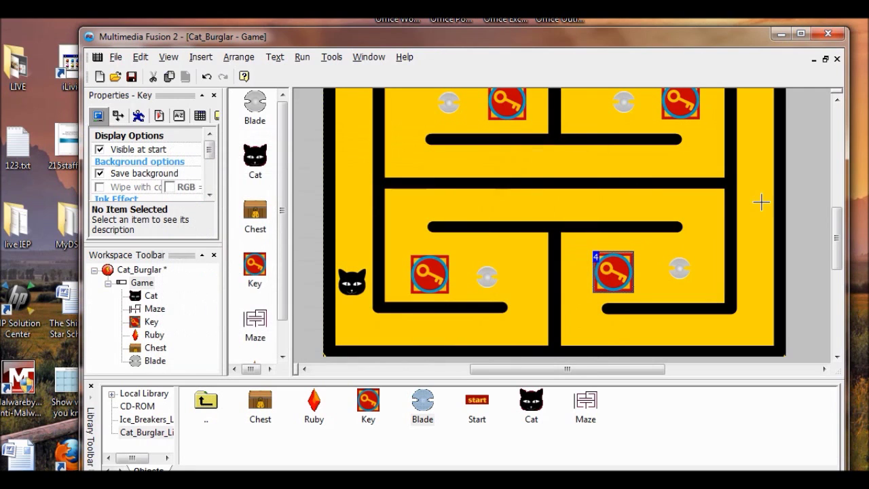
# Place the three-heart Lives counter along the top of the maze.
pyautogui.click(823, 200)
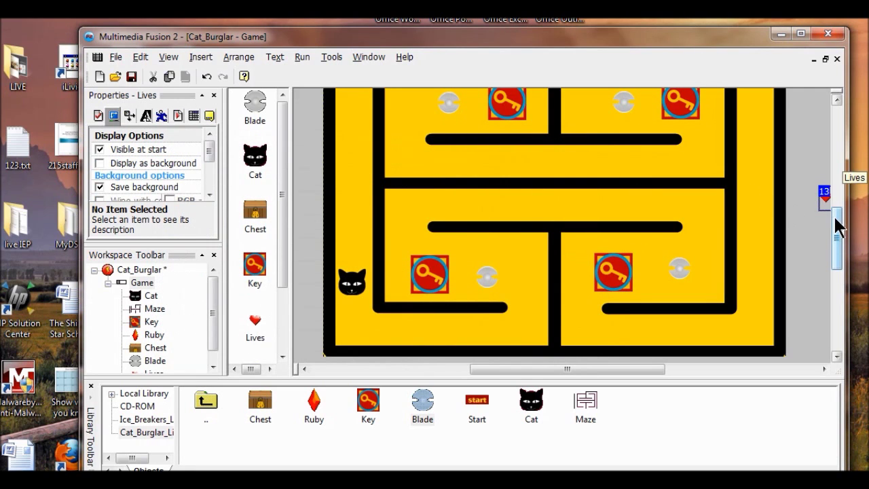
pyautogui.moveTo(826, 215); pyautogui.dragTo(674, 172)
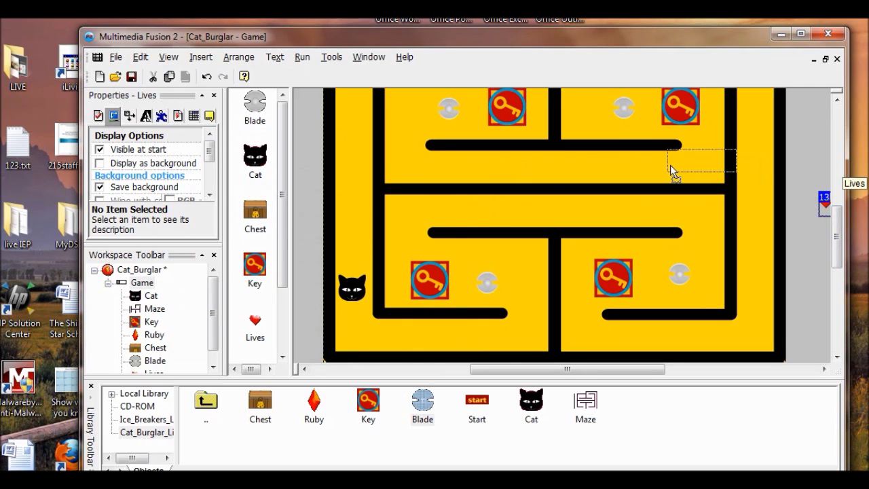
pyautogui.moveTo(839, 230); pyautogui.dragTo(836, 204)
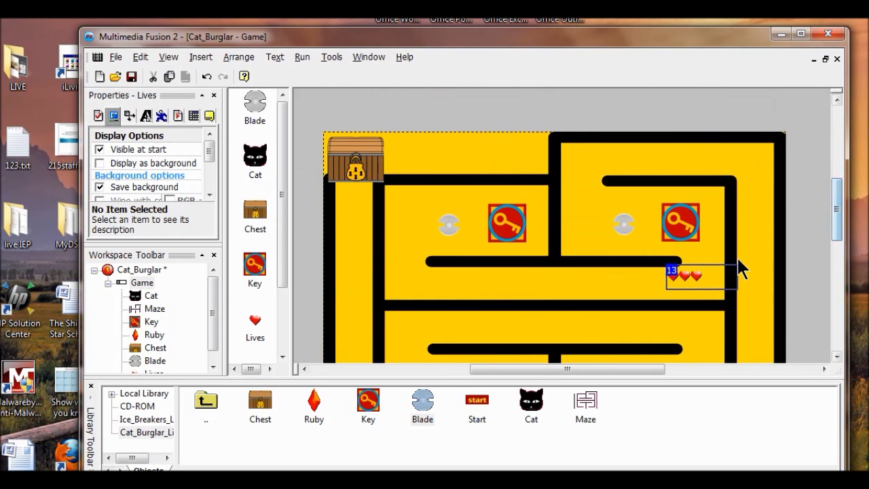
pyautogui.moveTo(693, 282); pyautogui.dragTo(490, 153)
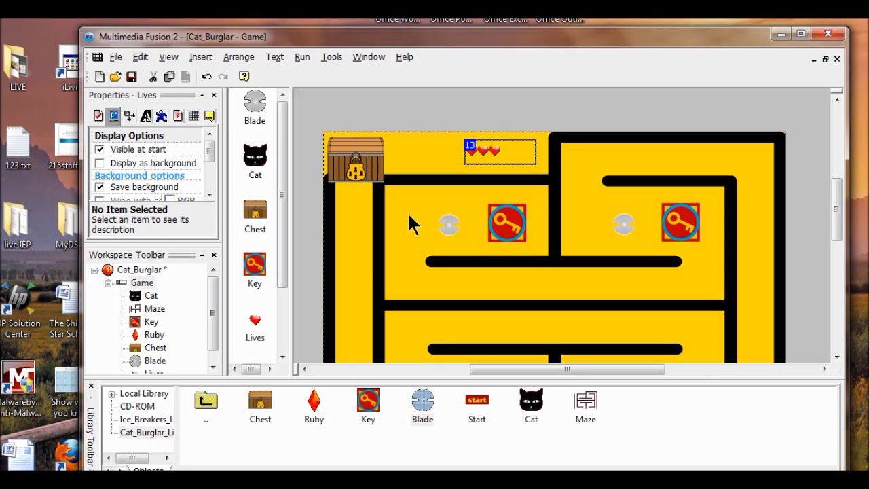
pyautogui.click(169, 57)
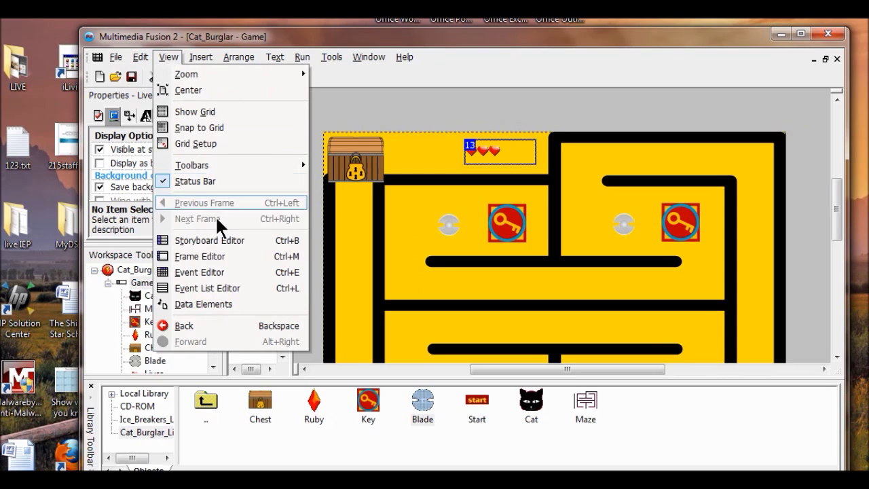
# In the Event Editor, create a condition for the cat colliding with the Blade object.
pyautogui.click(216, 274)
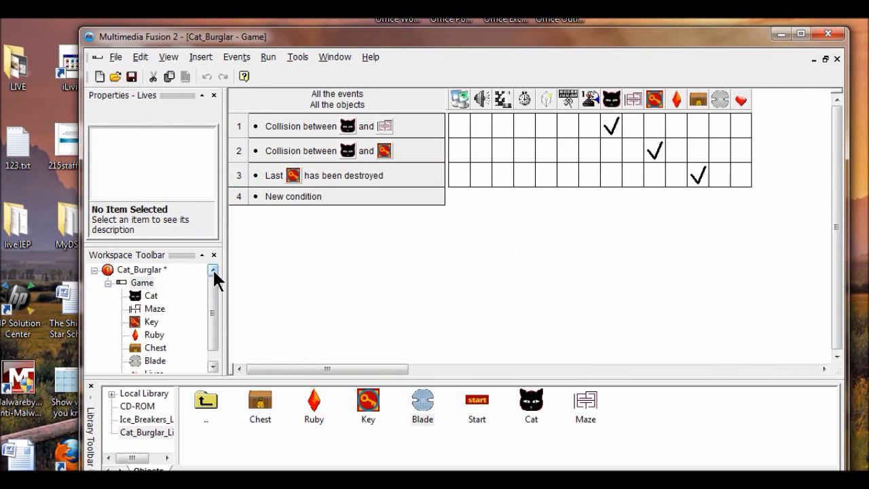
pyautogui.click(311, 194)
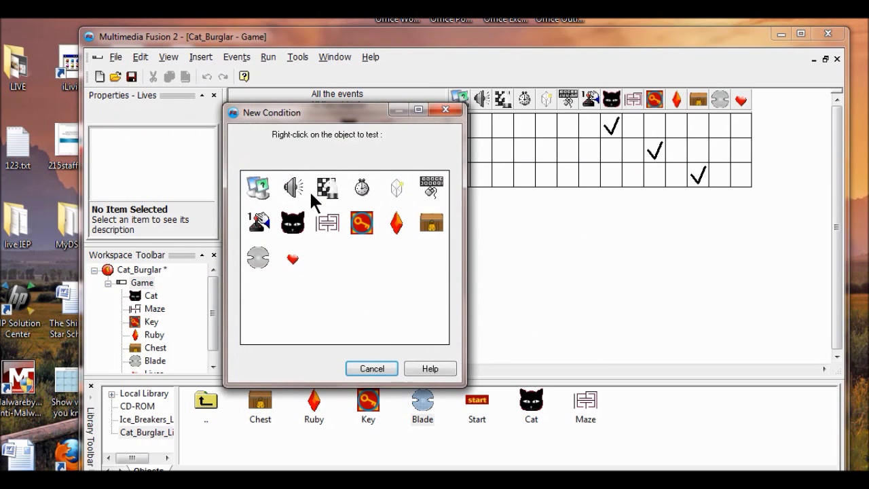
pyautogui.rightClick(299, 223)
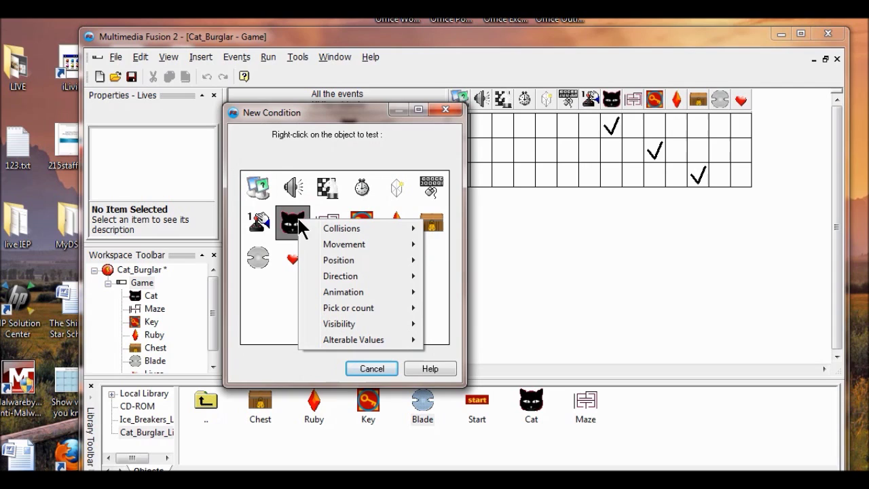
pyautogui.moveTo(342, 228)
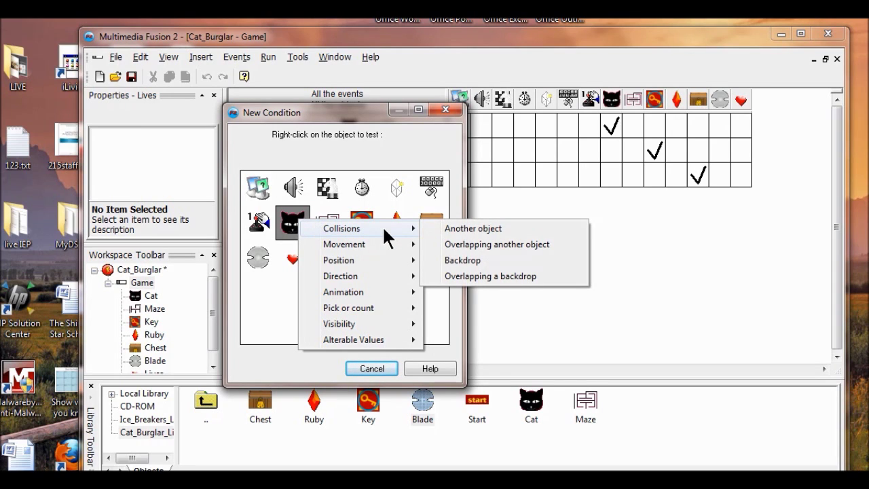
pyautogui.click(465, 228)
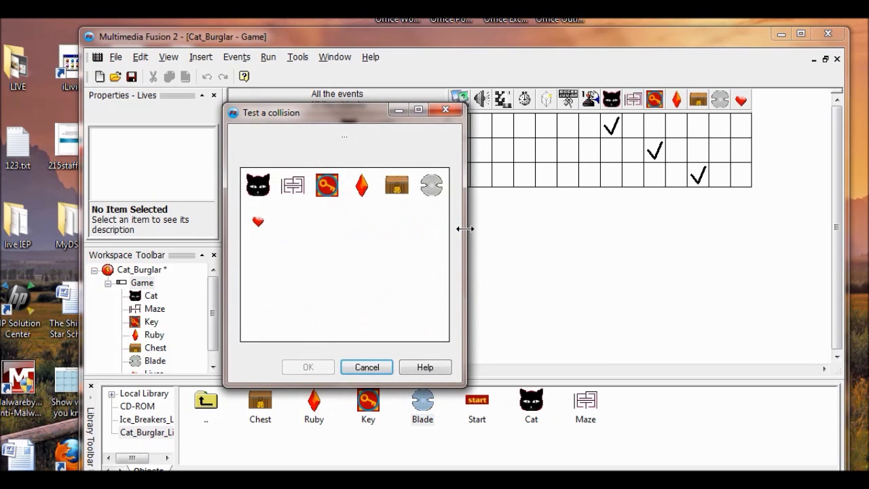
pyautogui.click(430, 189)
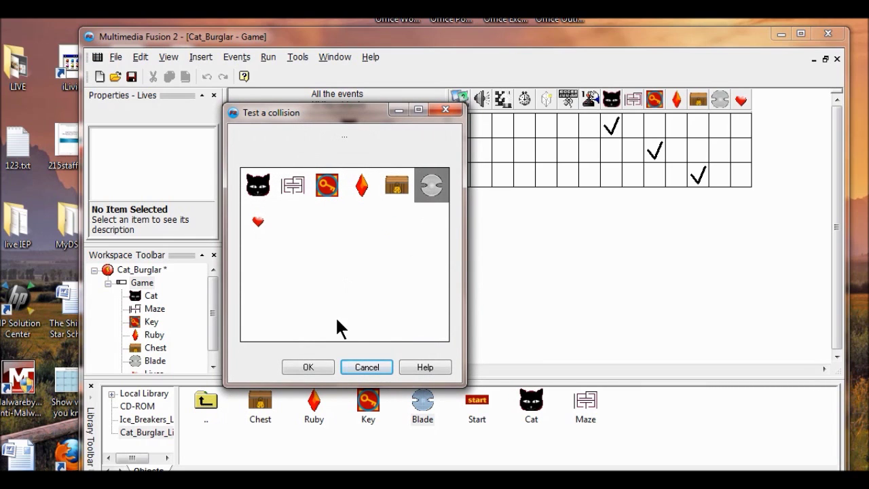
pyautogui.click(323, 366)
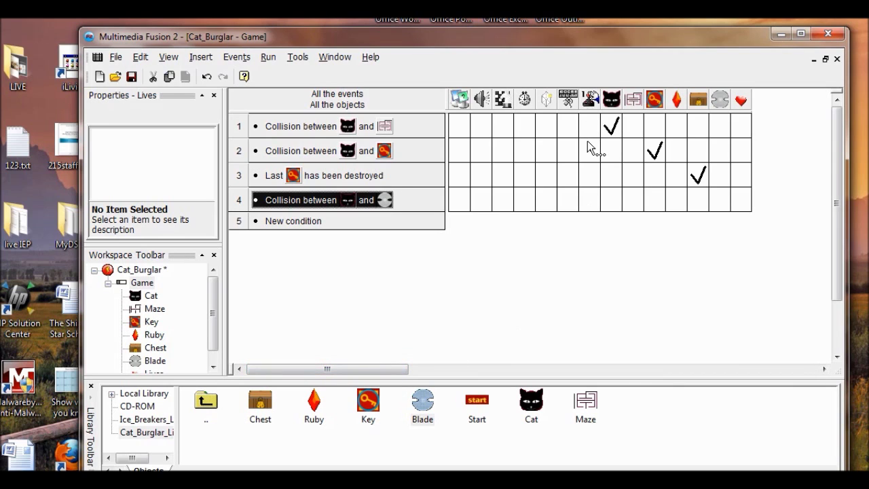
# Give event 4 a Player 1 action subtracting 1 from Number of Lives.
pyautogui.click(588, 200)
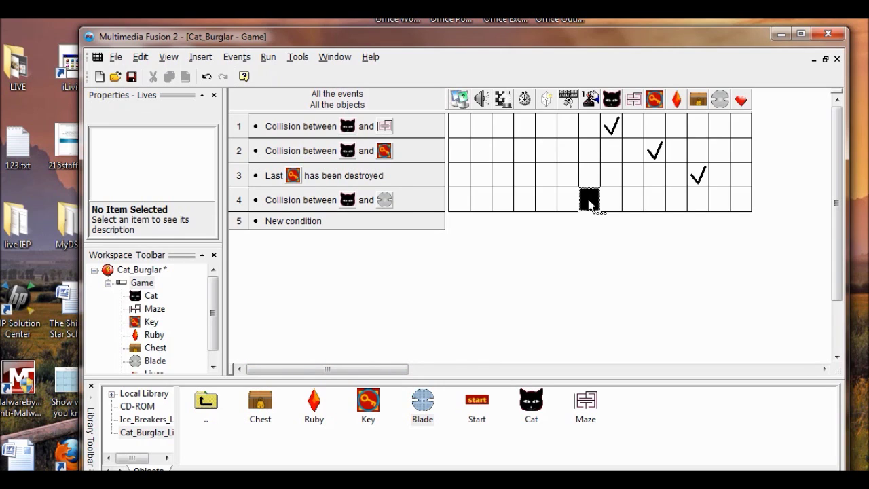
pyautogui.click(588, 202)
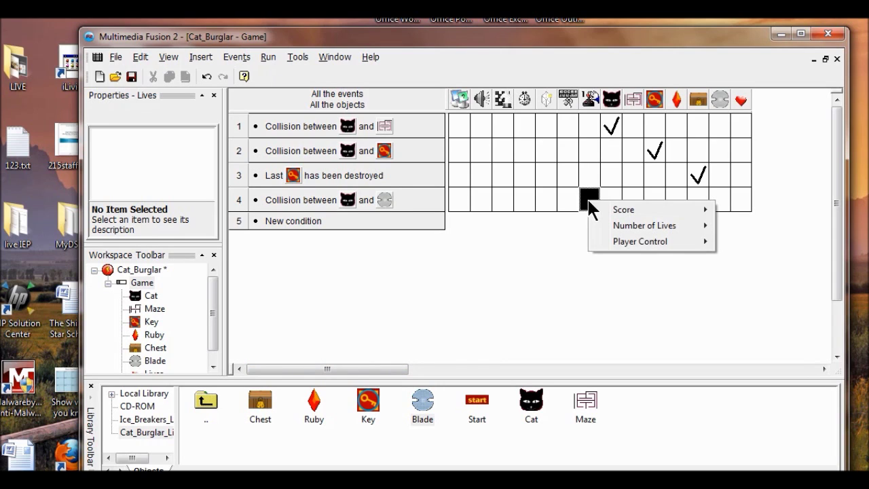
pyautogui.moveTo(630, 230)
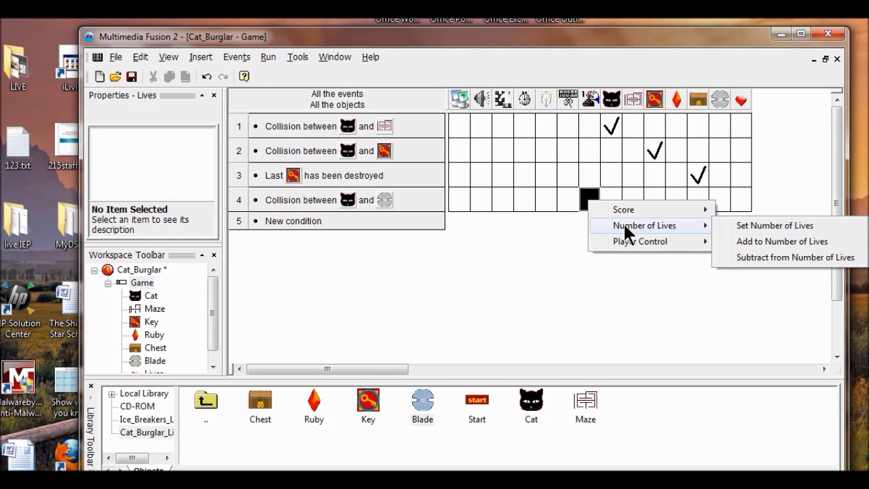
pyautogui.click(767, 257)
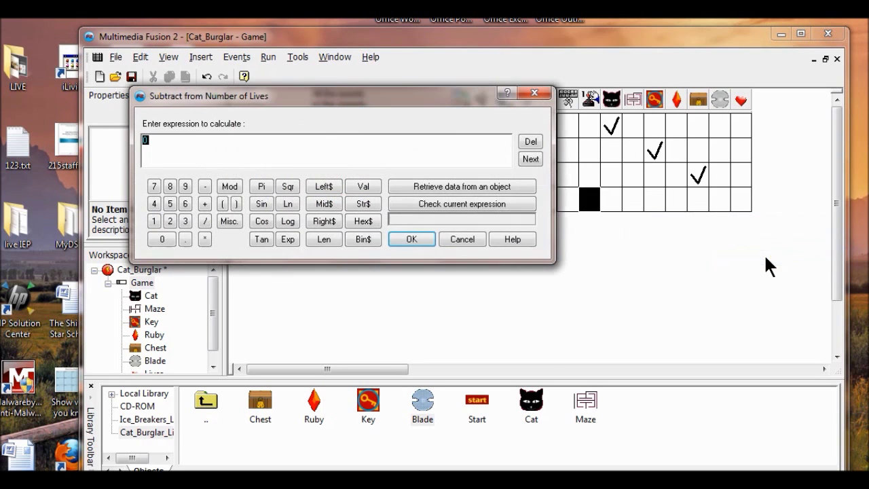
pyautogui.click(155, 221)
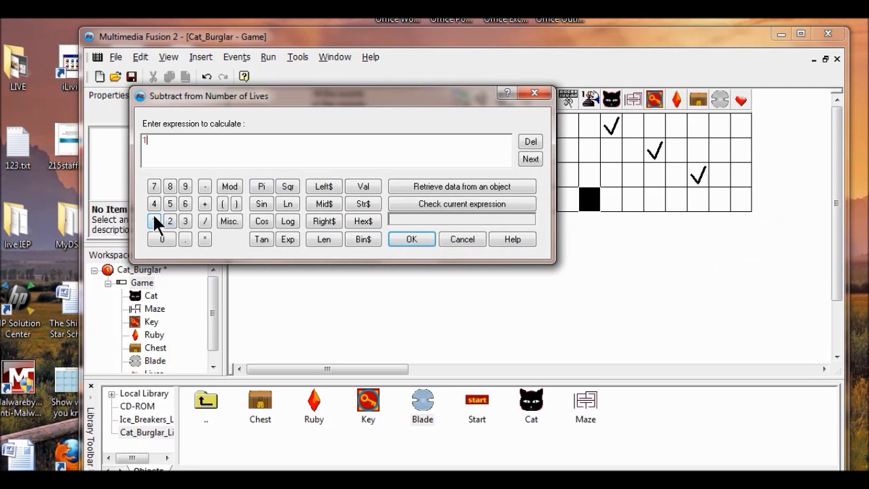
pyautogui.click(412, 240)
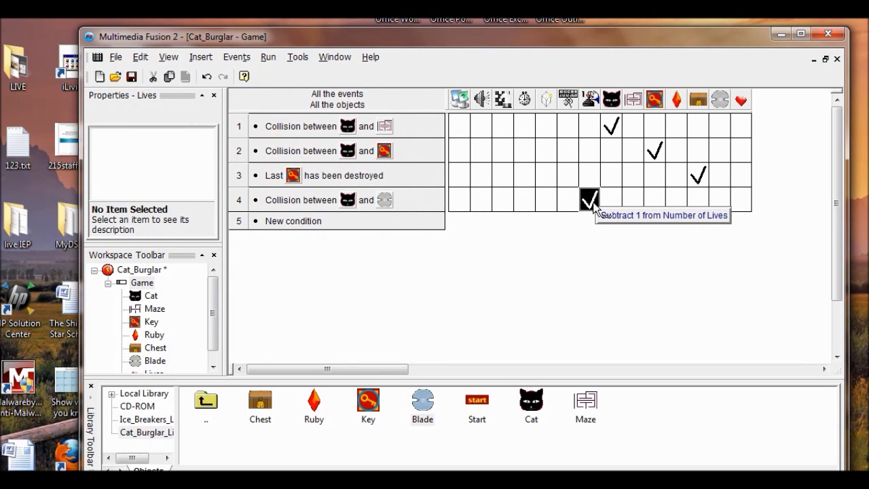
pyautogui.click(267, 57)
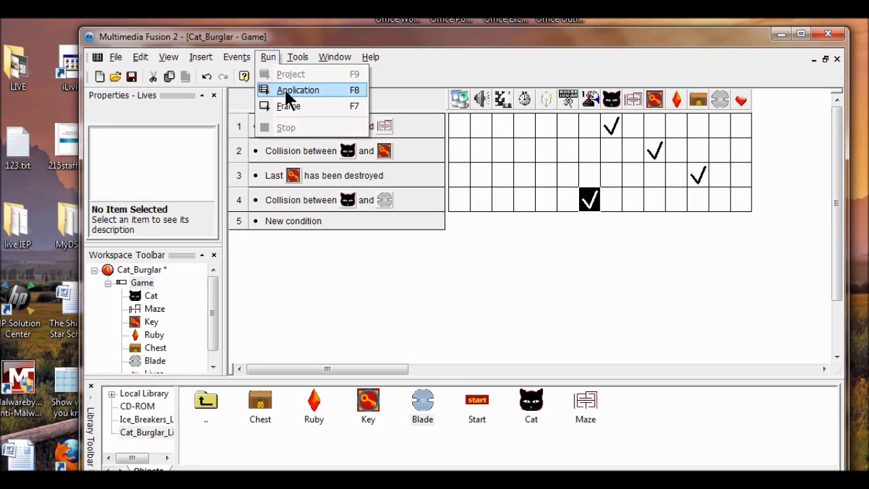
# Run the Cat_Burglar application and steer the cat onto the lower-left key.
pyautogui.click(285, 89)
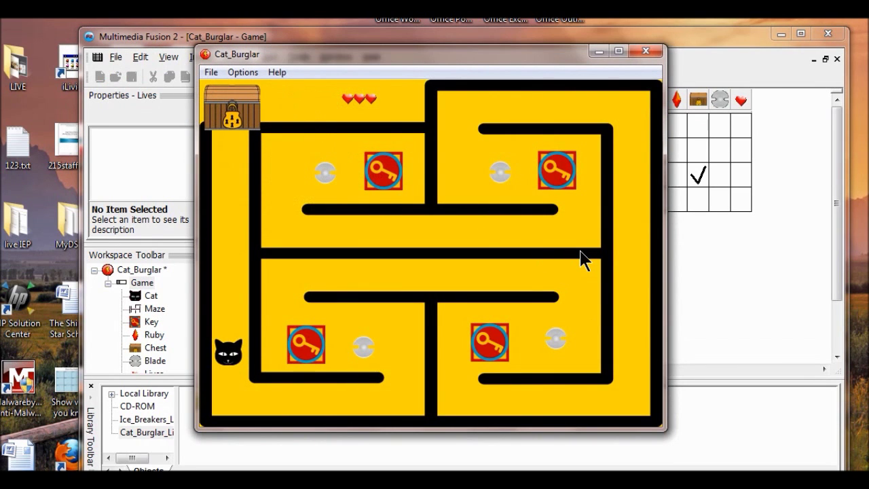
pyautogui.press('Down')
pyautogui.press('Right')
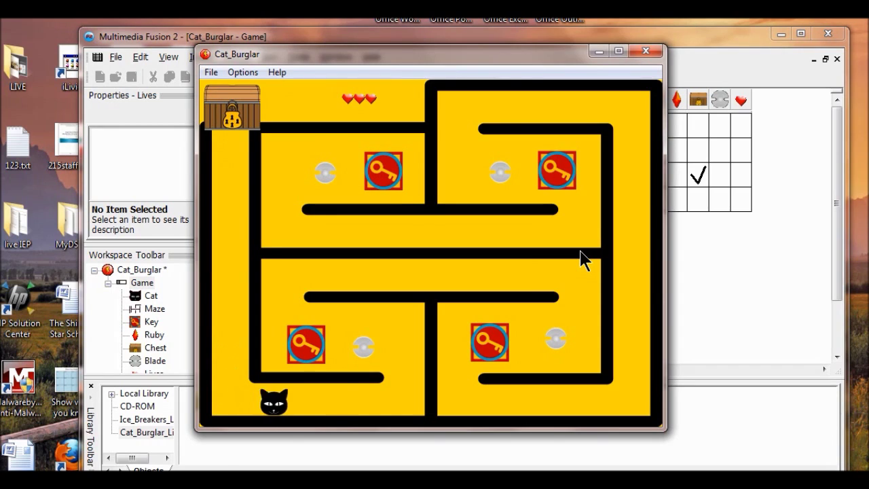
pyautogui.press('Up')
pyautogui.press('Down')
pyautogui.press('Left')
pyautogui.press('Left')
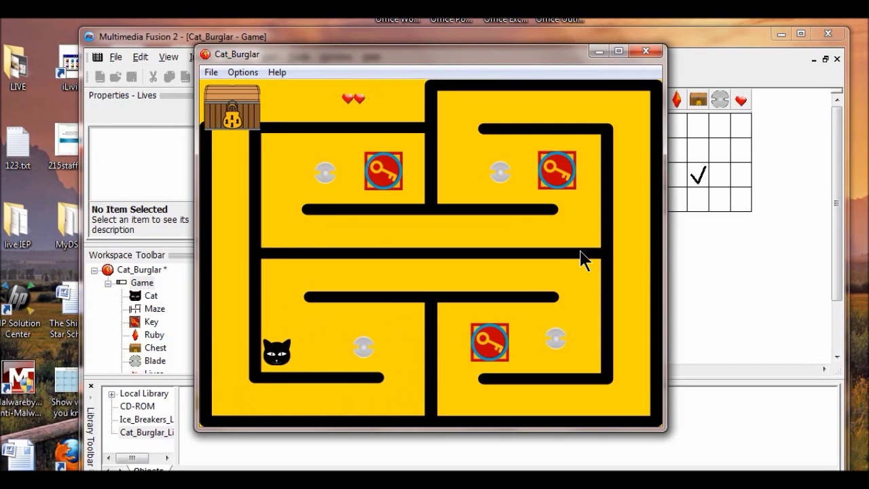
pyautogui.press('Up')
pyautogui.press('Right')
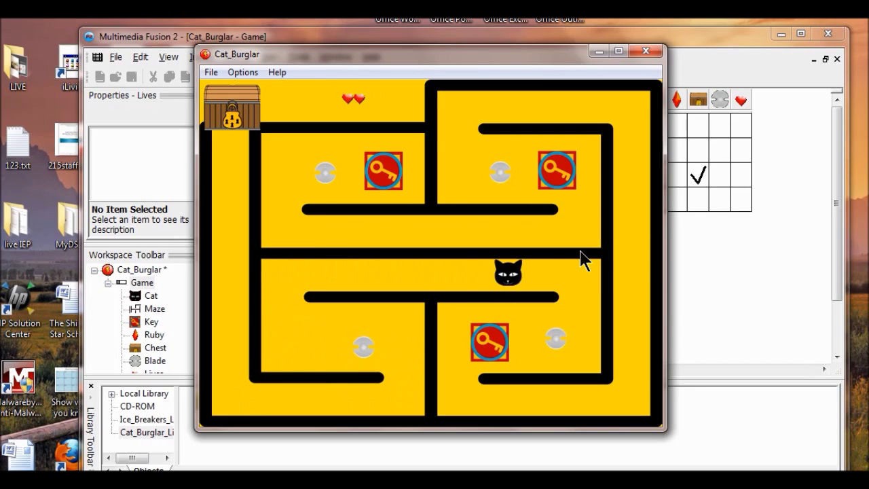
# Steer the cat through the lower-right room to the upper-right key, then close the game.
pyautogui.press('Down')
pyautogui.press('Left')
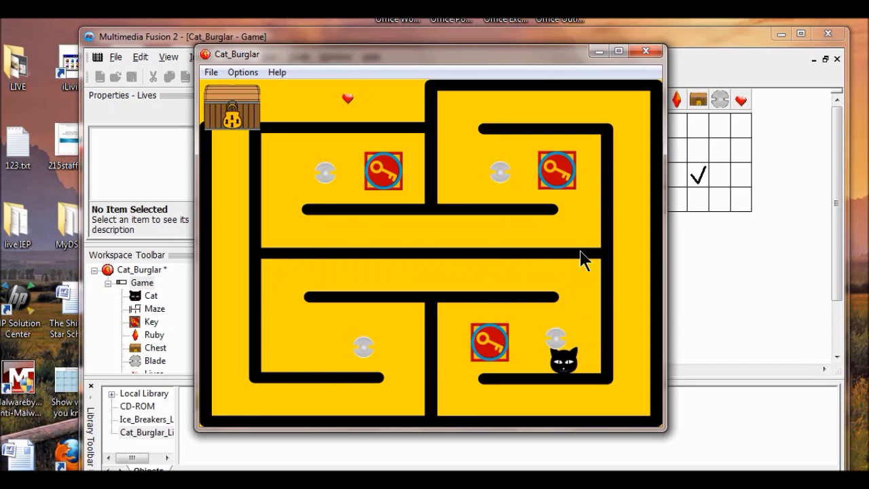
pyautogui.press('Down')
pyautogui.press('Right')
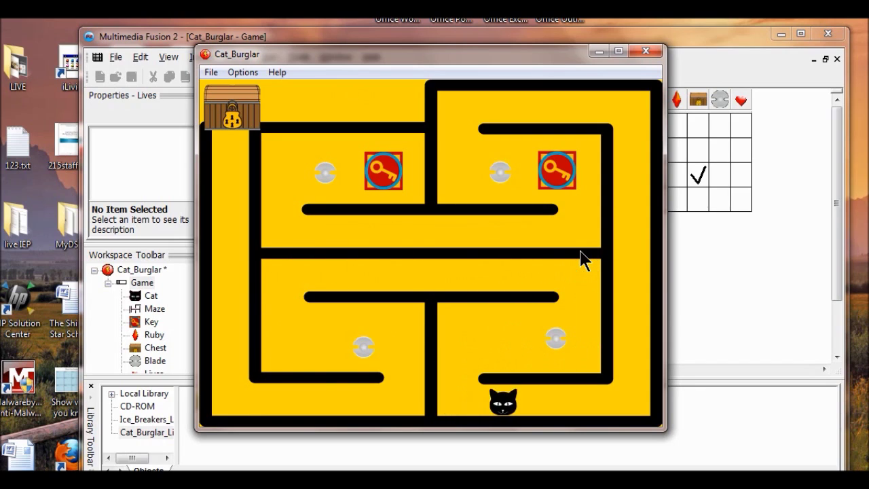
pyautogui.press('Up')
pyautogui.press('Left')
pyautogui.press('Down')
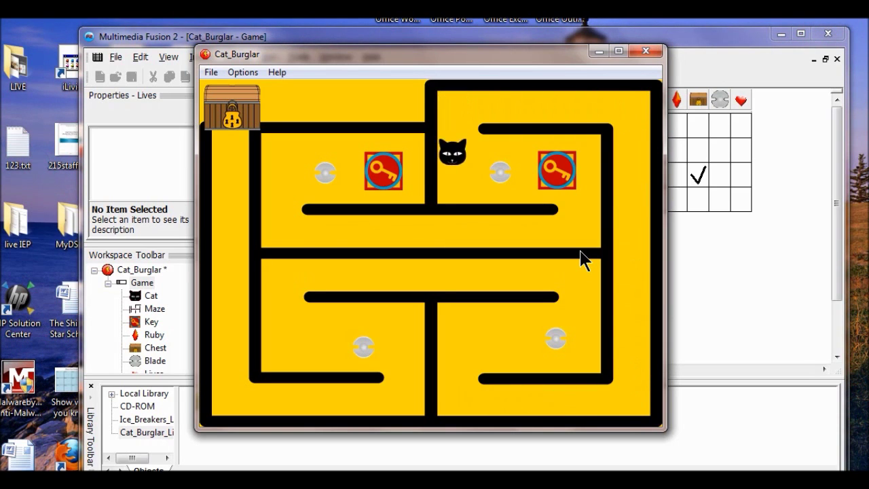
pyautogui.press('Right')
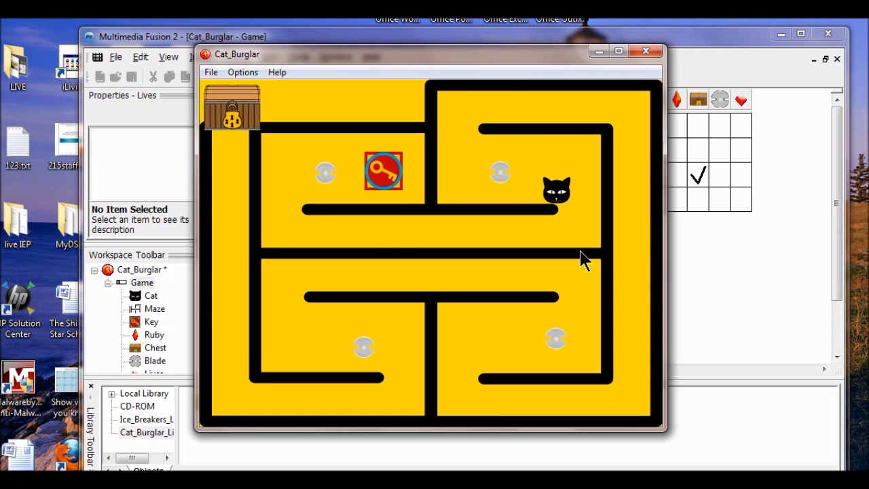
pyautogui.click(648, 50)
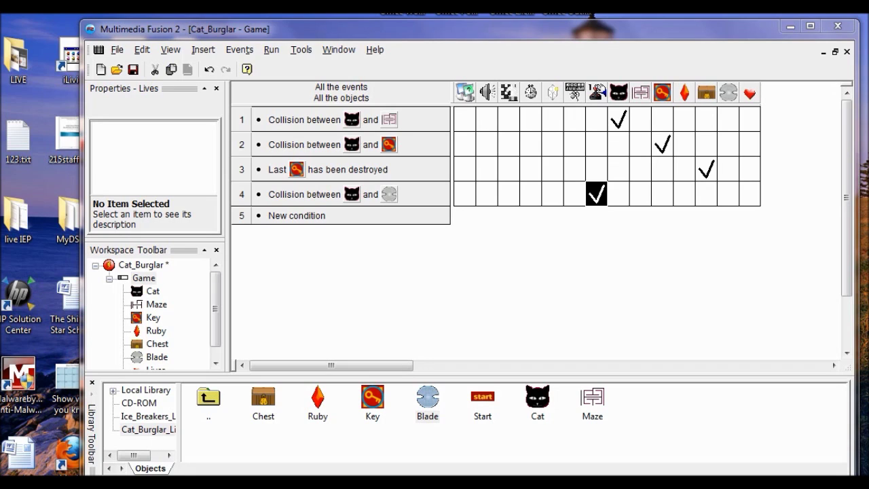
pyautogui.click(171, 49)
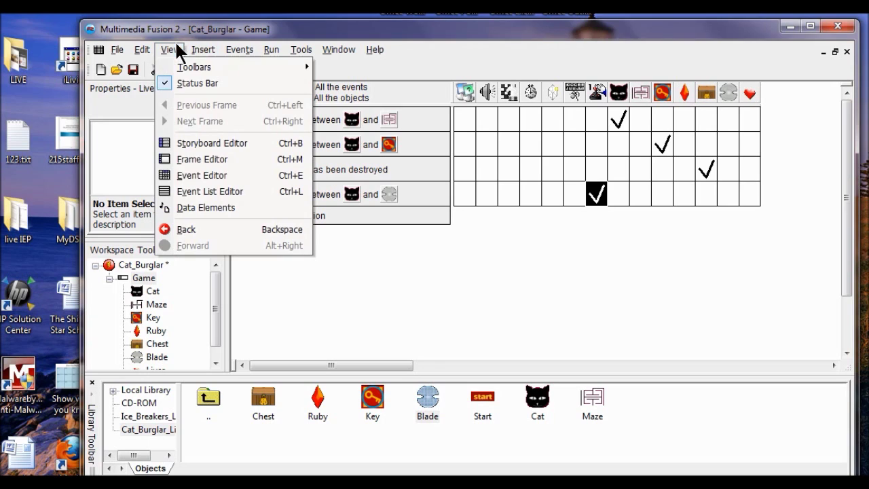
# In the Frame Editor, give the top-left Blade a Bouncing Ball movement at speed 60.
pyautogui.click(200, 162)
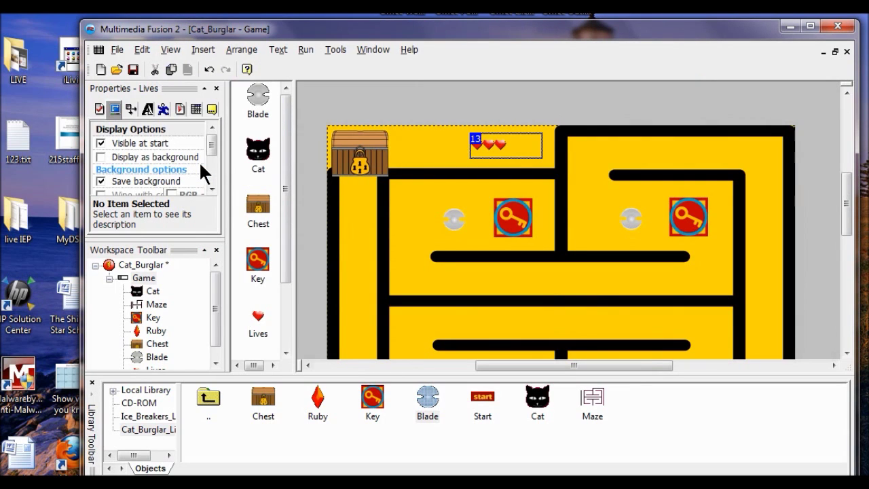
pyautogui.click(456, 223)
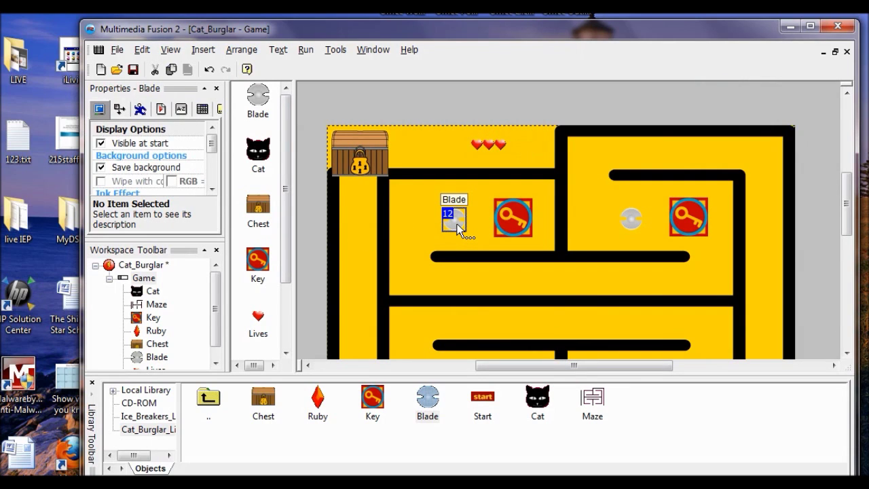
pyautogui.click(140, 110)
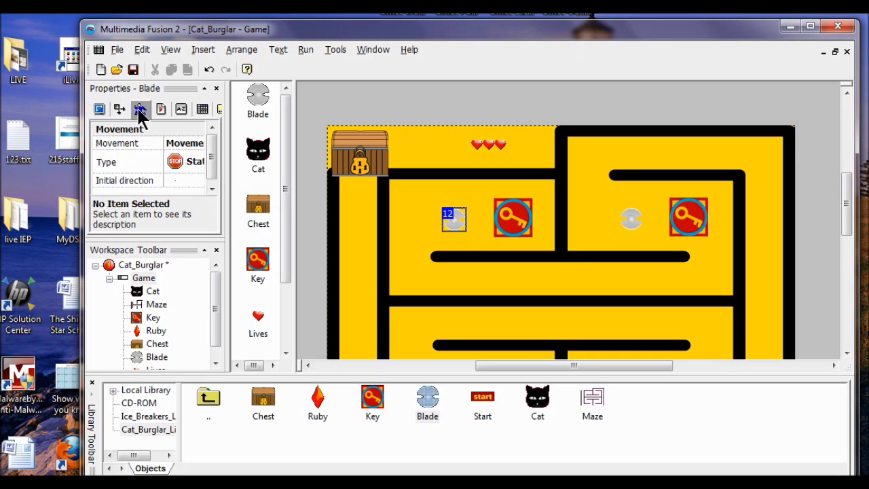
pyautogui.click(194, 170)
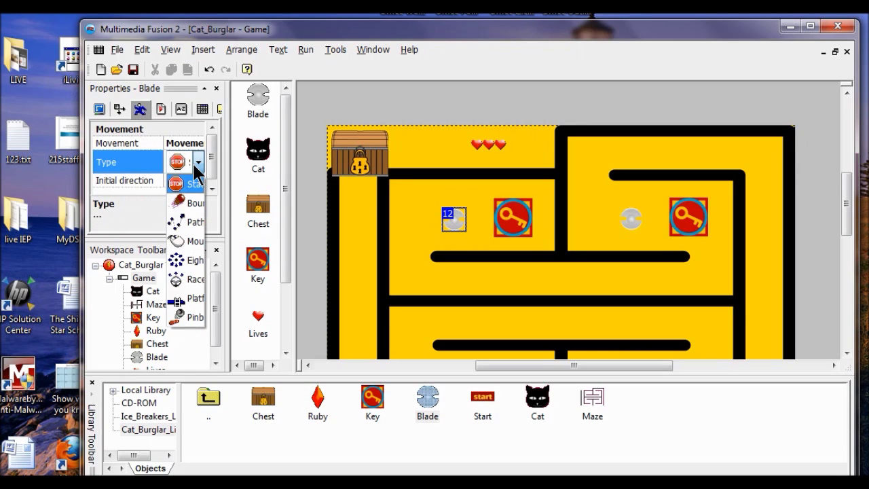
pyautogui.click(195, 204)
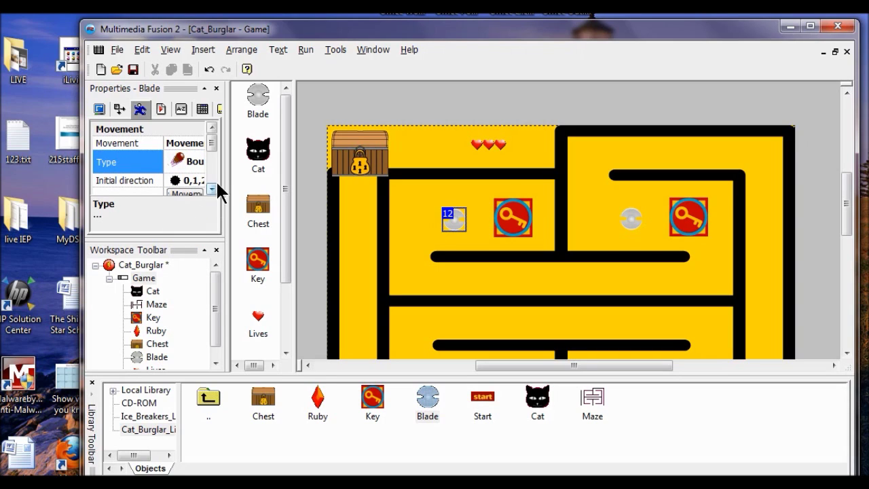
pyautogui.moveTo(212, 144); pyautogui.dragTo(211, 163)
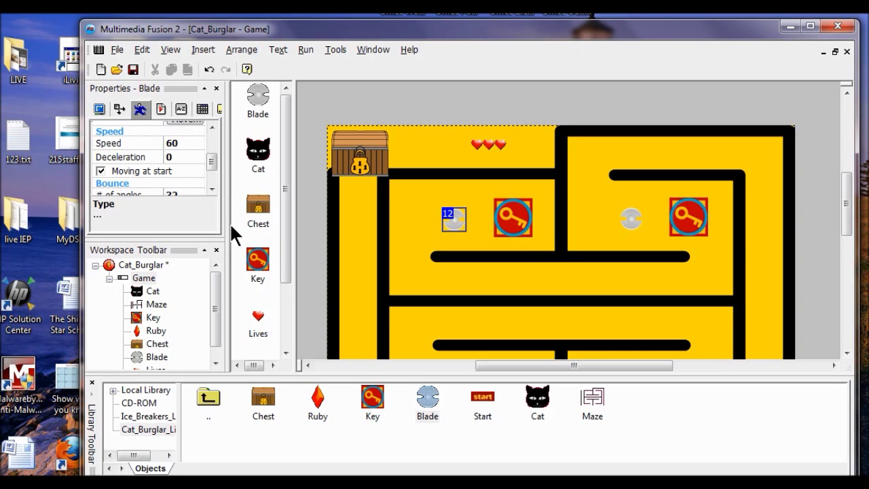
pyautogui.click(307, 52)
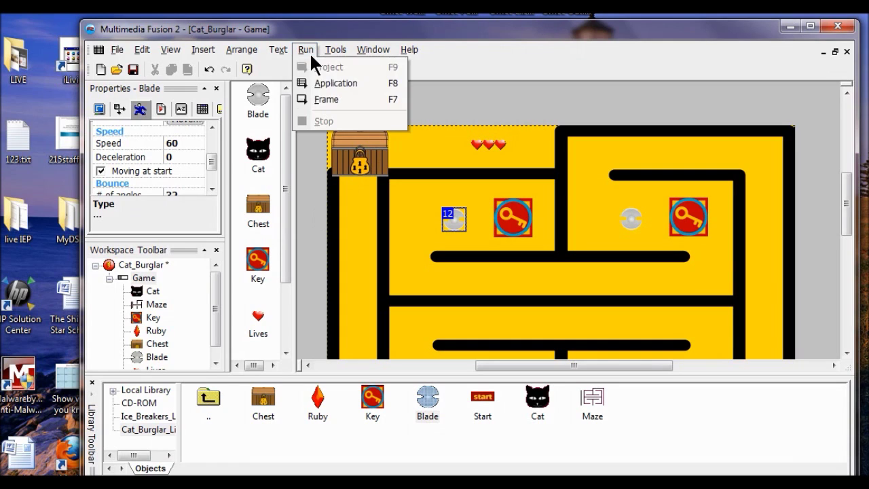
pyautogui.click(328, 83)
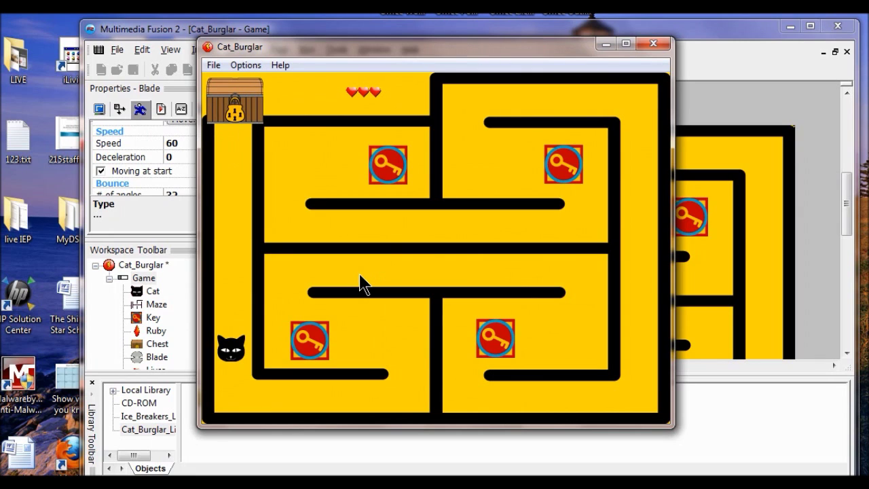
pyautogui.click(651, 44)
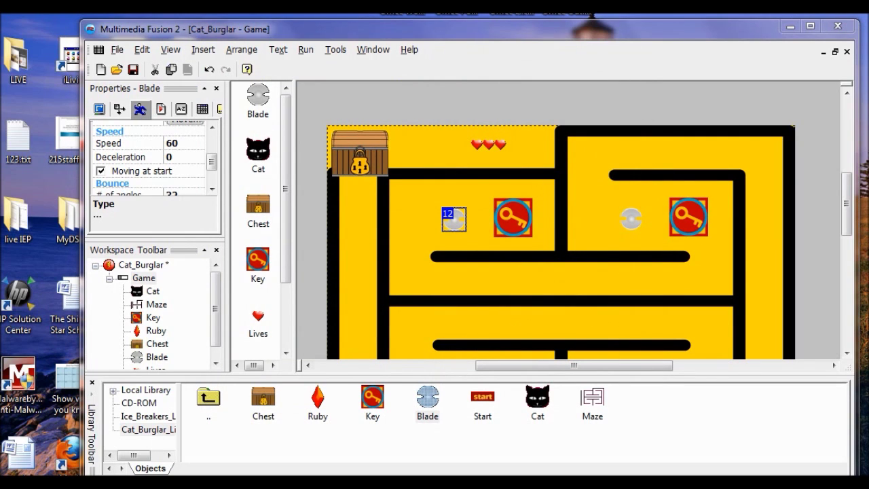
# In the Event Editor, create a condition for the Blade colliding with the Maze.
pyautogui.click(180, 48)
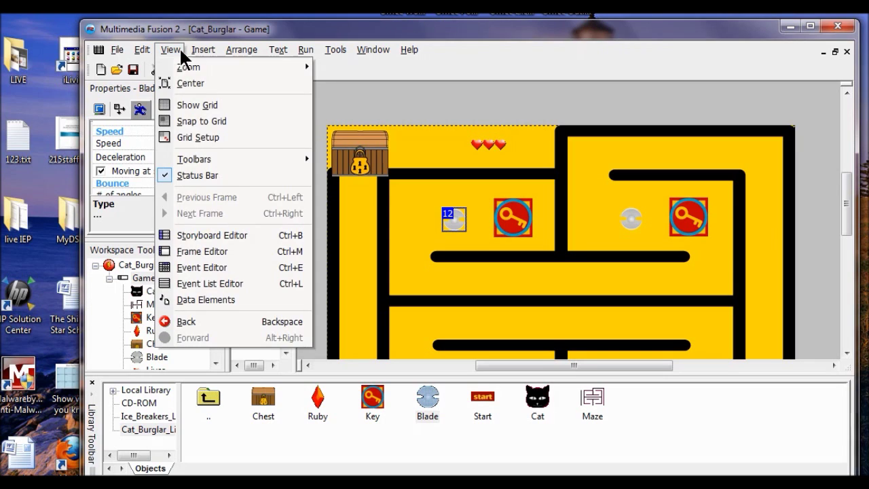
pyautogui.click(197, 271)
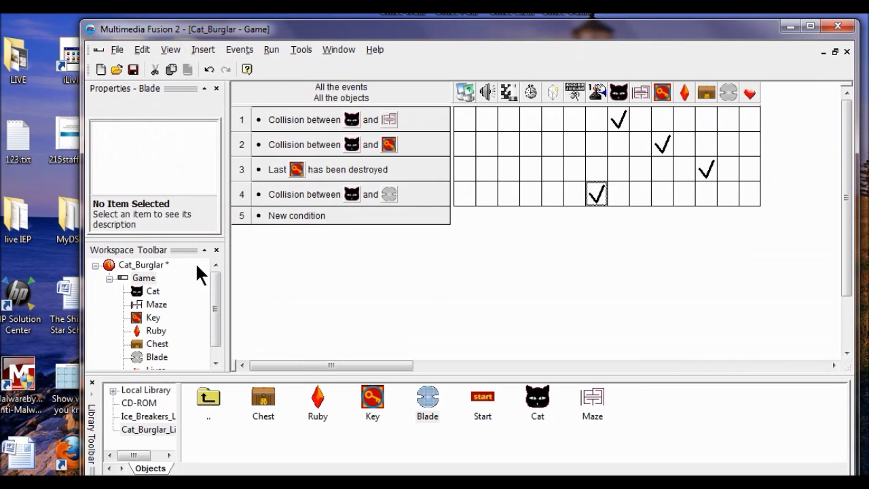
pyautogui.click(306, 216)
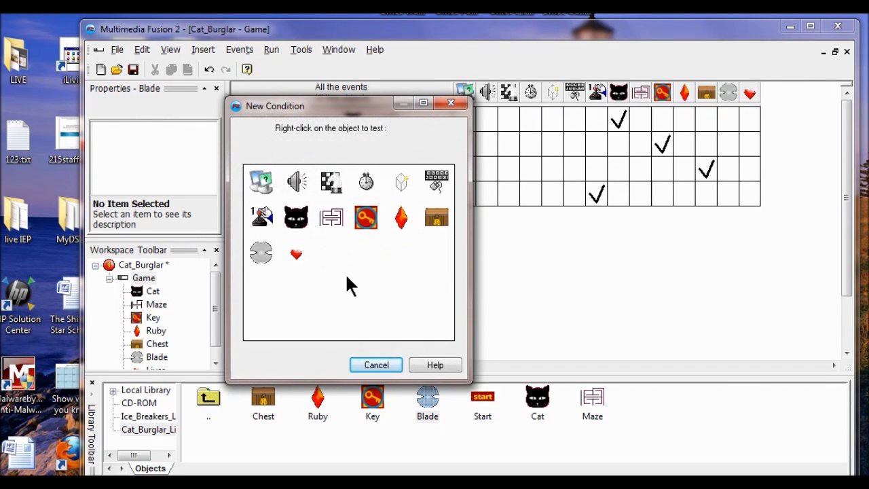
pyautogui.rightClick(267, 256)
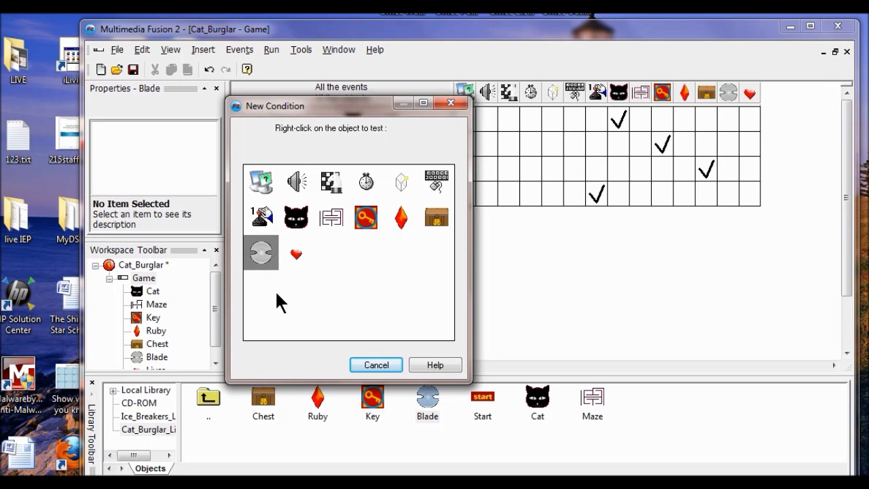
pyautogui.rightClick(266, 257)
pyautogui.moveTo(305, 272)
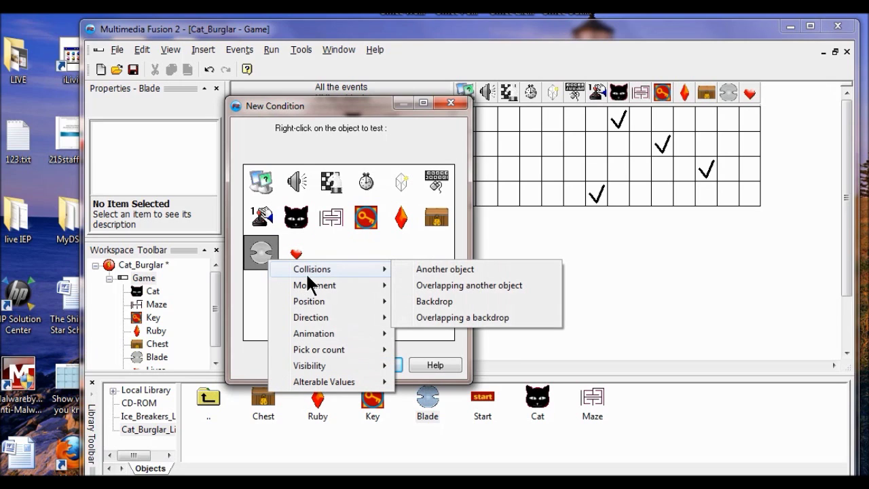
pyautogui.click(431, 268)
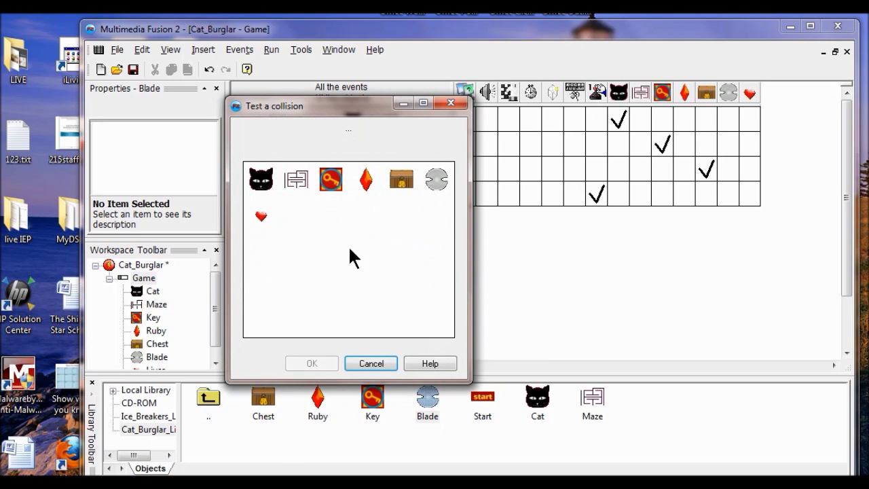
pyautogui.click(297, 181)
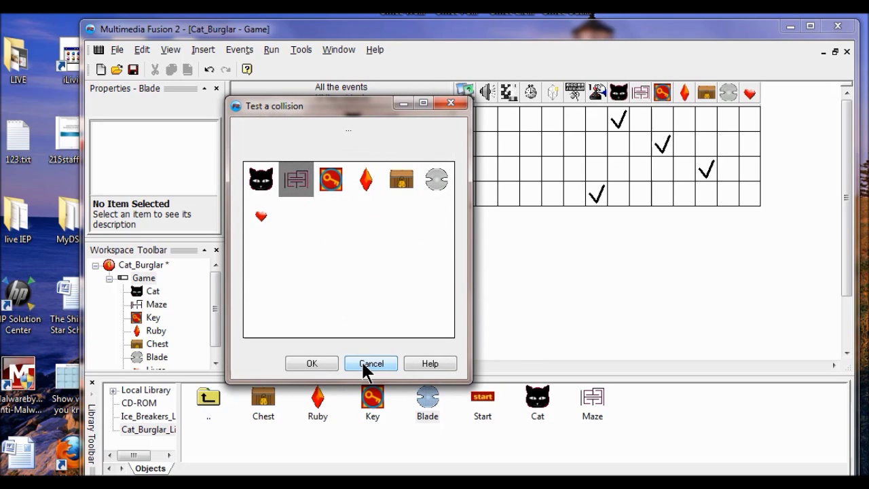
pyautogui.click(312, 364)
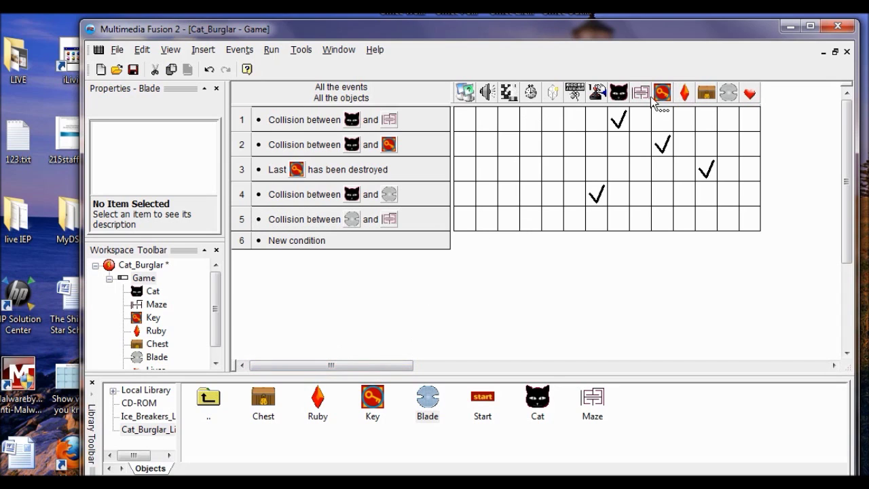
# Add a Movement > Bounce action for the Blade in event 5 and run the application.
pyautogui.click(725, 222)
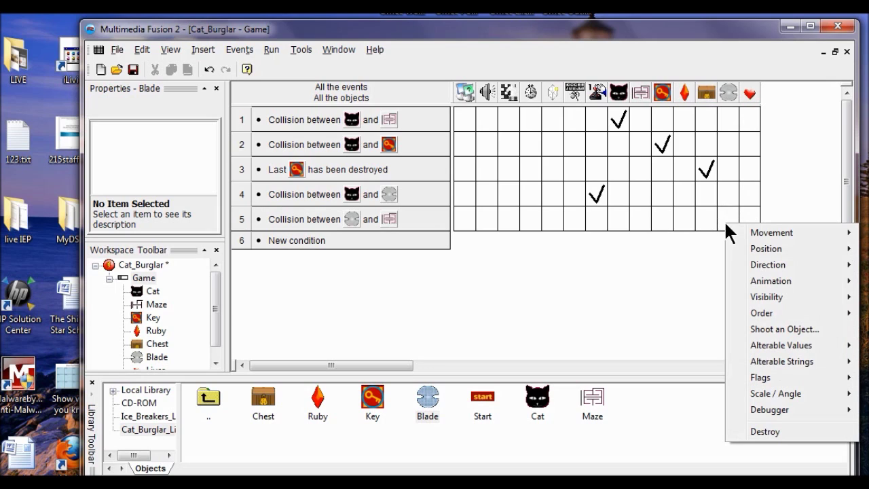
pyautogui.moveTo(752, 234)
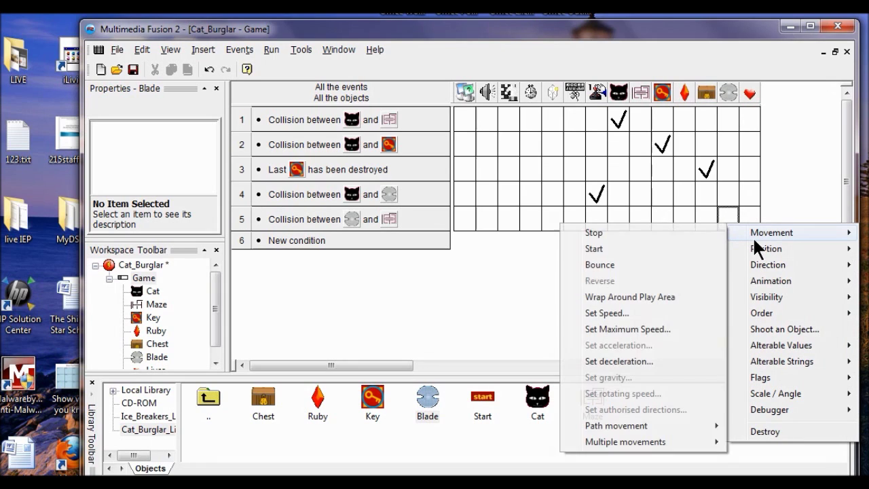
pyautogui.click(645, 270)
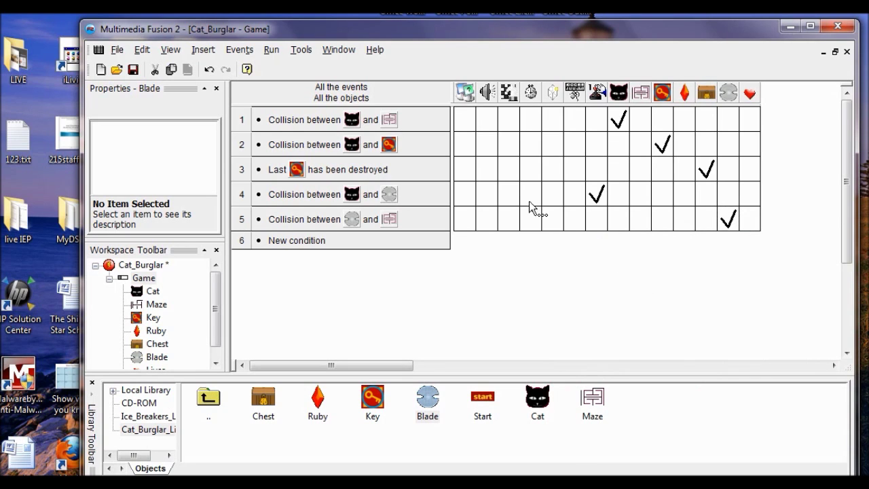
pyautogui.click(271, 50)
pyautogui.click(290, 83)
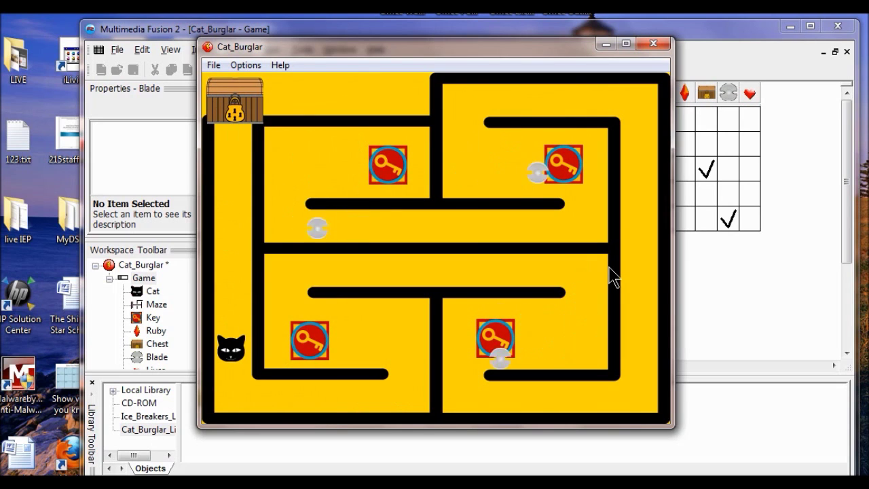
# Close the running Cat_Burglar test window to return to the Event Editor.
pyautogui.click(654, 45)
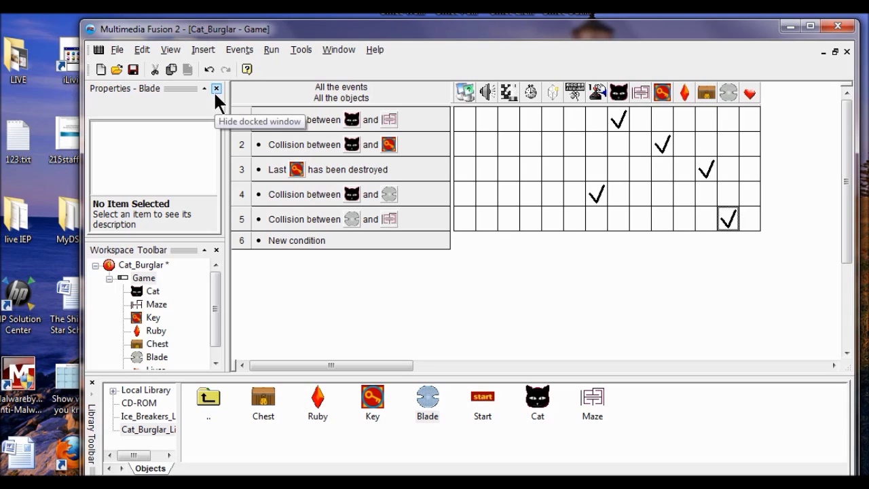
# Restrict the Blade's initial movement direction to only straight up and straight down (8,24).
pyautogui.doubleClick(143, 278)
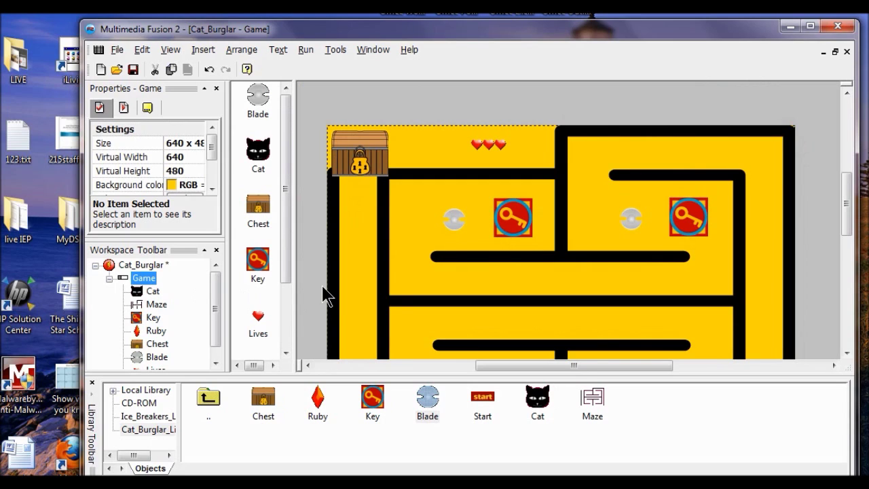
pyautogui.click(452, 222)
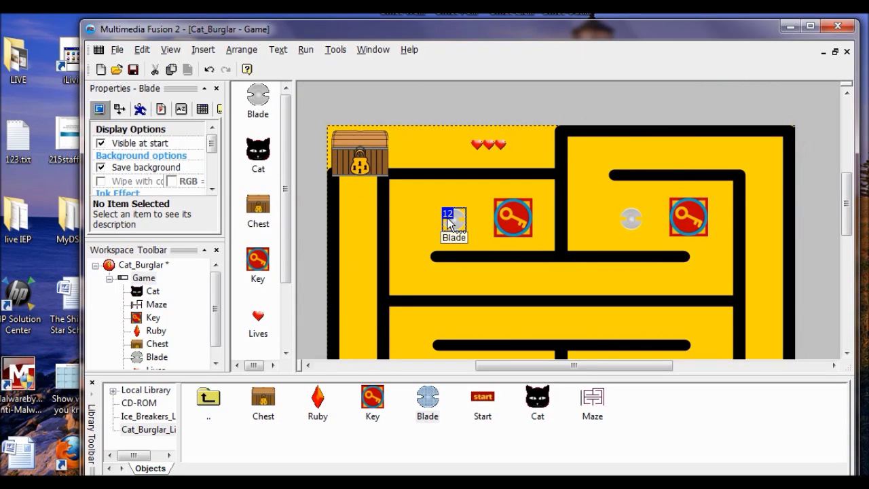
pyautogui.click(139, 109)
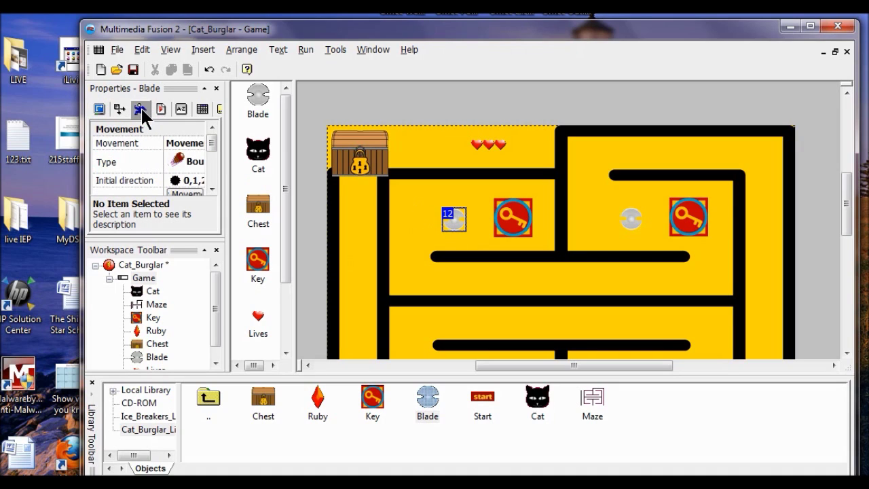
pyautogui.click(177, 182)
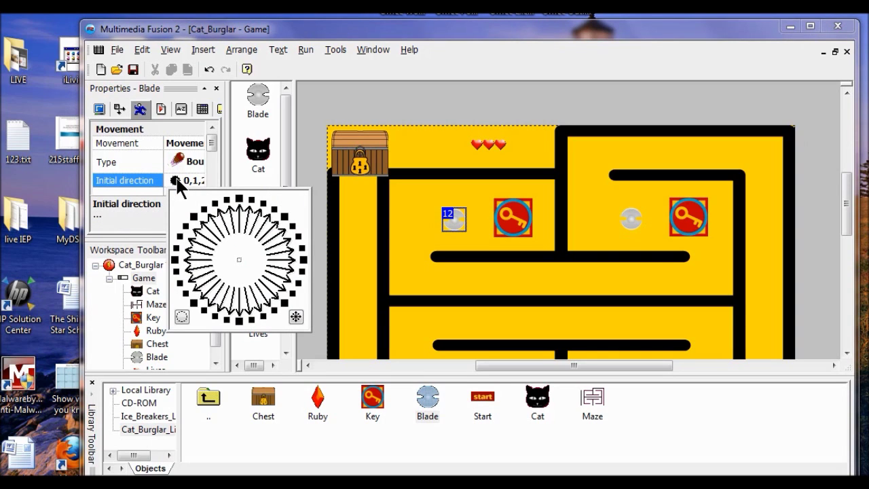
pyautogui.click(182, 317)
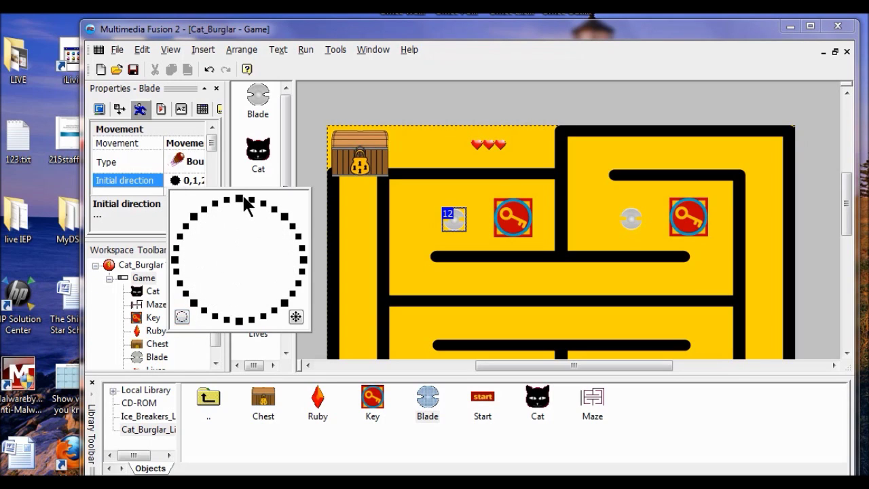
pyautogui.click(240, 199)
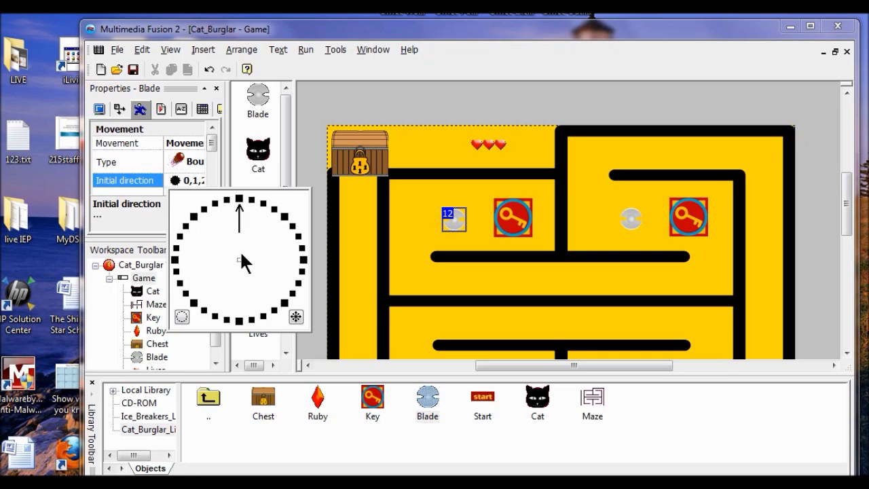
pyautogui.click(239, 320)
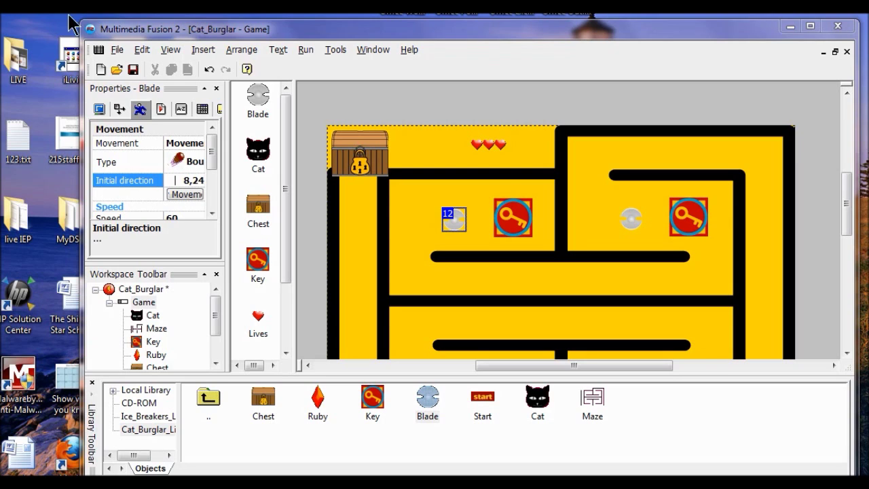
# Give the Blade's bouncing movement speed 15 and 8 angles.
pyautogui.click(212, 213)
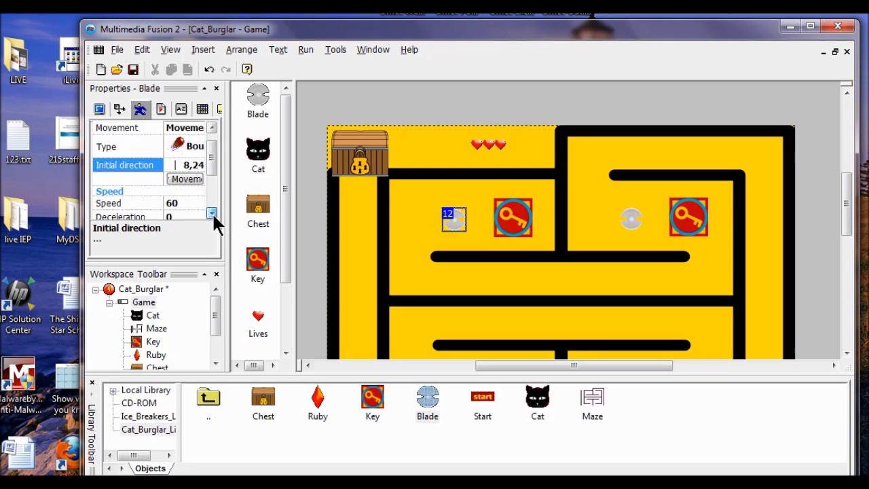
pyautogui.click(211, 212)
pyautogui.click(185, 188)
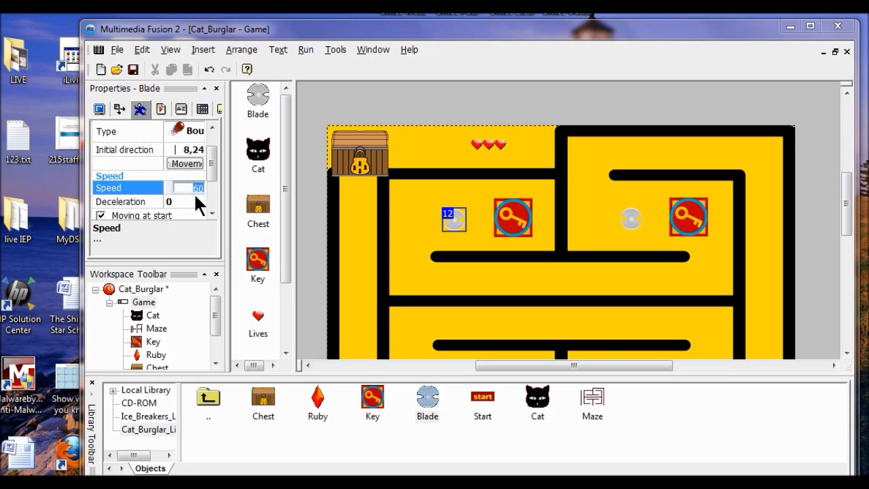
pyautogui.write('15')
pyautogui.click(211, 213)
pyautogui.click(211, 214)
pyautogui.click(211, 213)
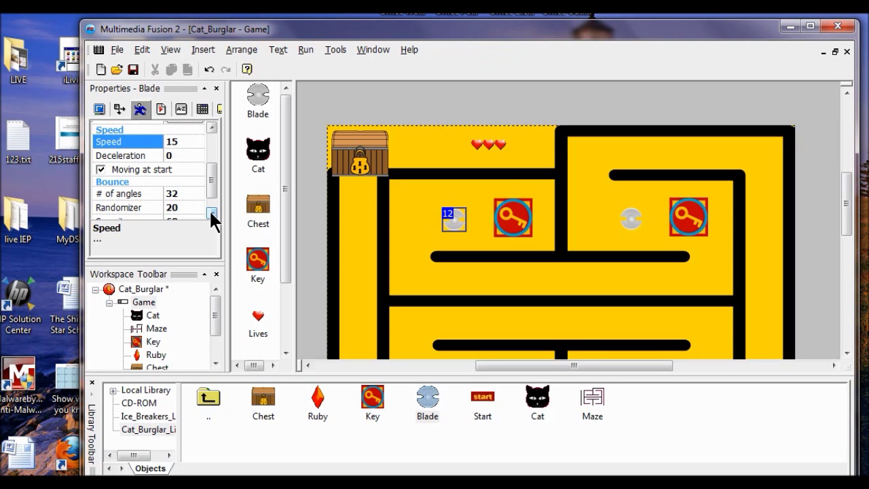
pyautogui.click(184, 190)
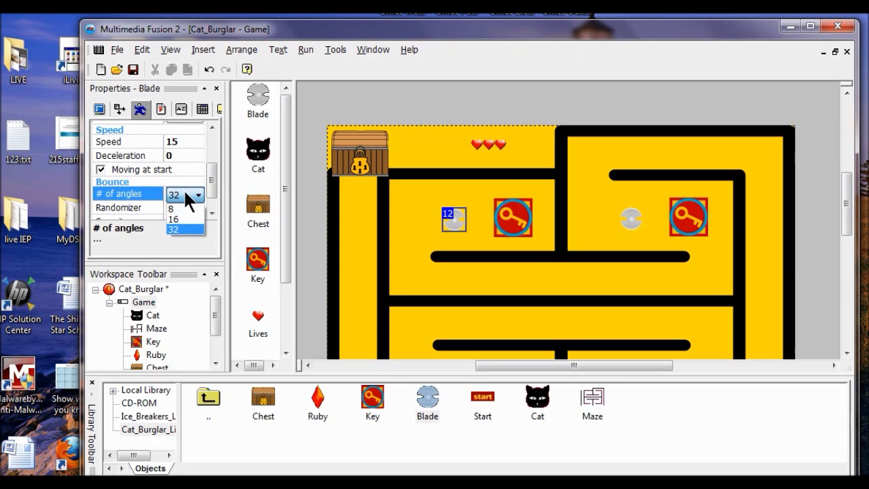
pyautogui.click(180, 210)
# Set the Blade's Randomizer and Security to 0, then test-run the application.
pyautogui.click(175, 207)
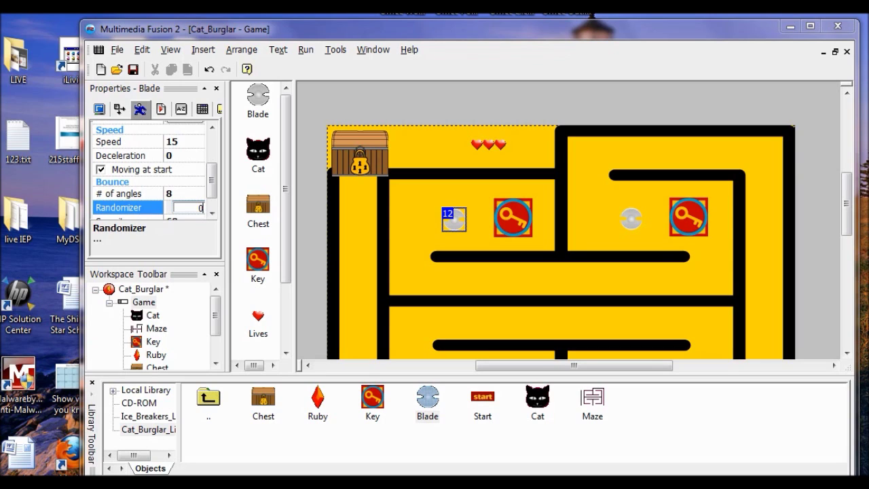
pyautogui.click(211, 213)
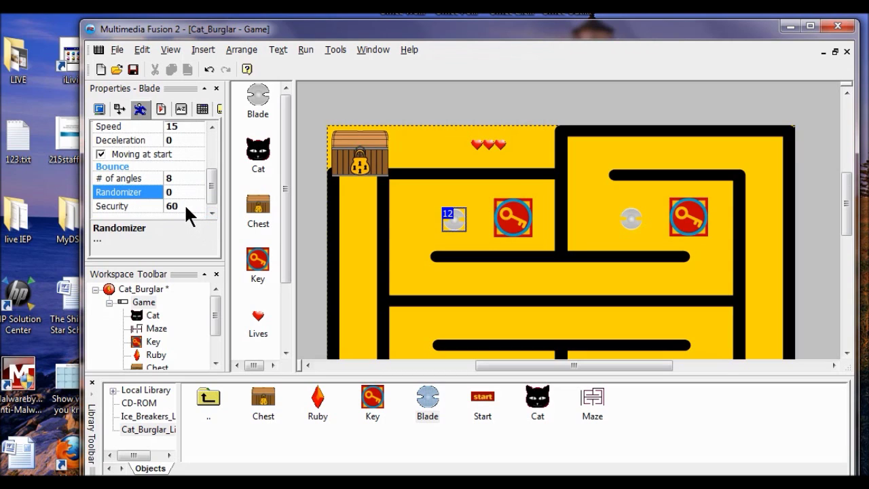
pyautogui.click(184, 206)
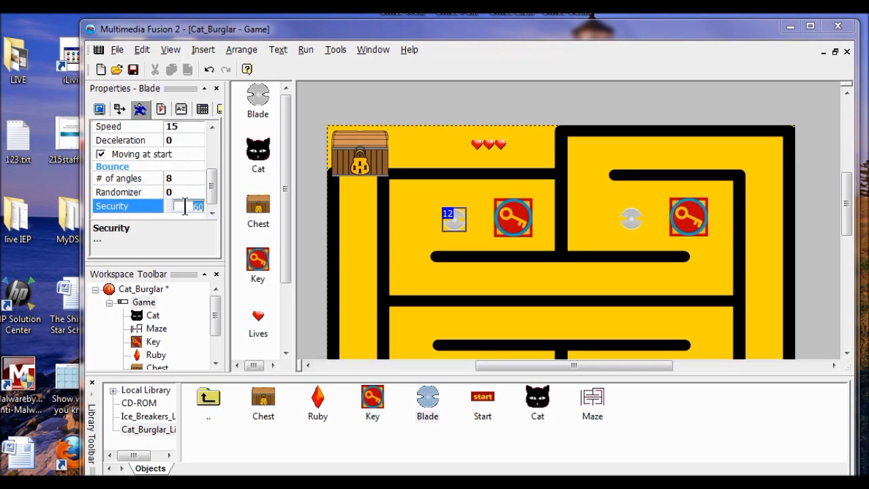
pyautogui.write('0')
pyautogui.press('Return')
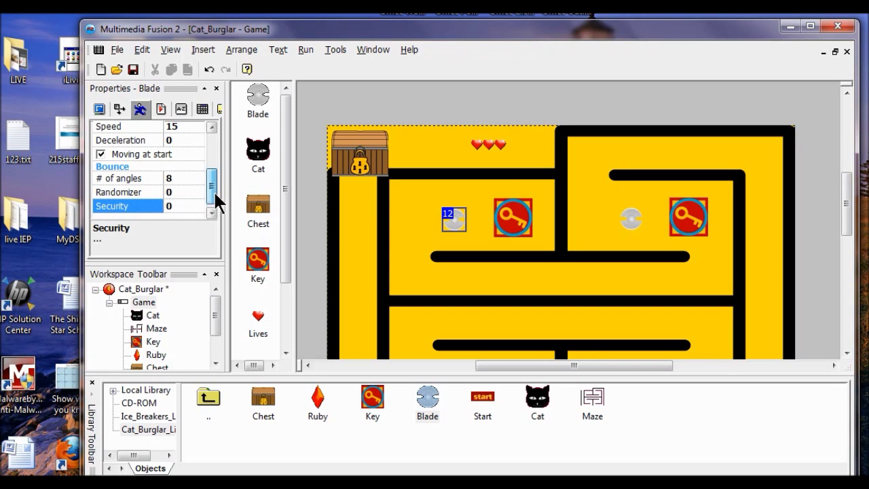
pyautogui.scroll(1, 210, 183)
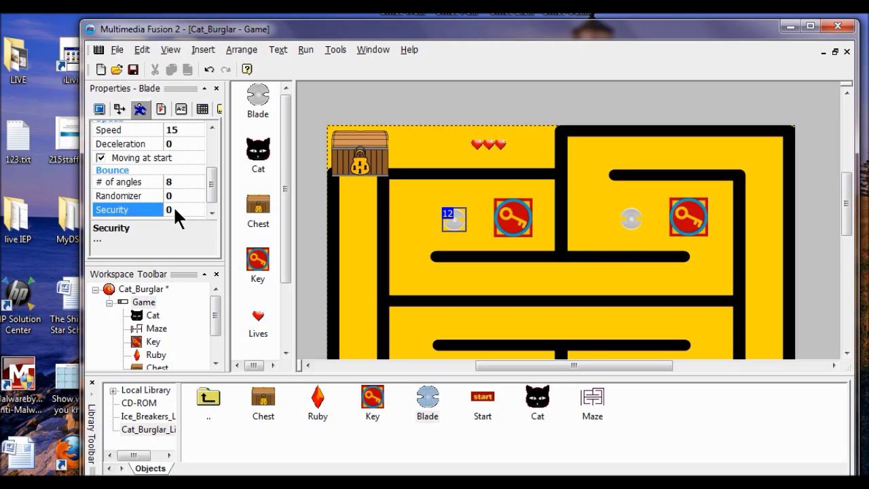
pyautogui.click(301, 49)
pyautogui.click(316, 80)
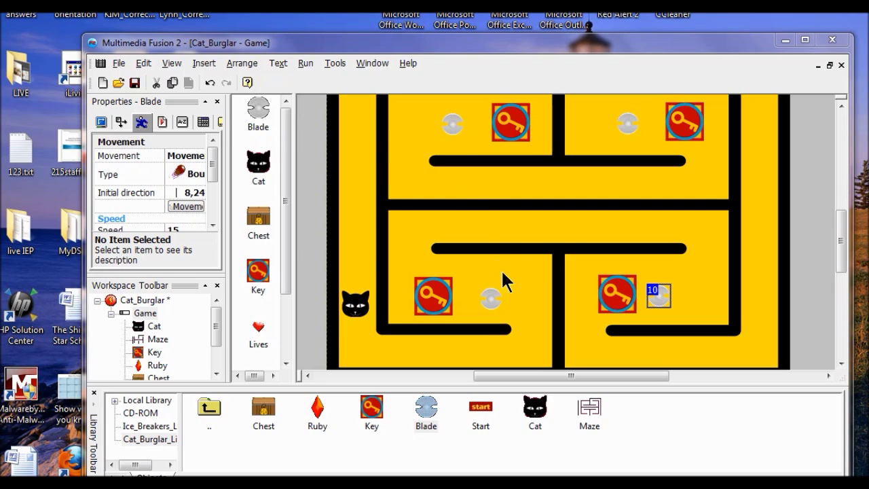
pyautogui.click(491, 297)
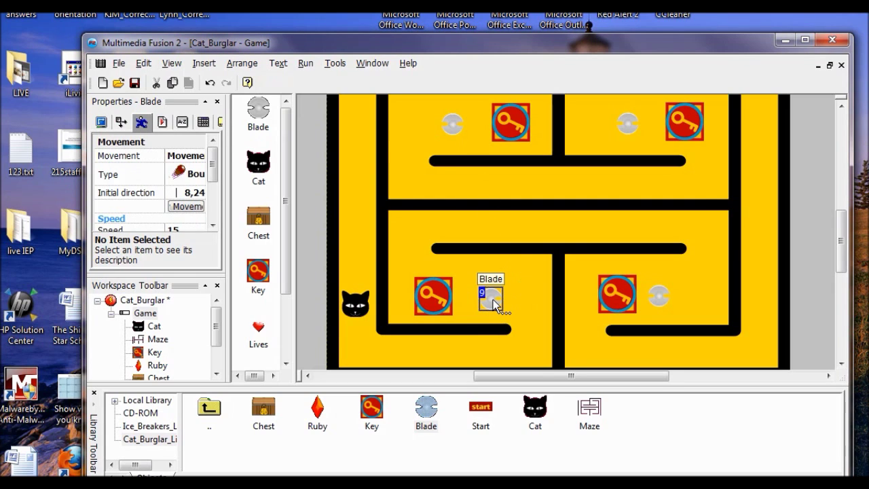
# Centre the Blade image's hot spot at 15, 15 with the Quick Move centre button.
pyautogui.doubleClick(493, 299)
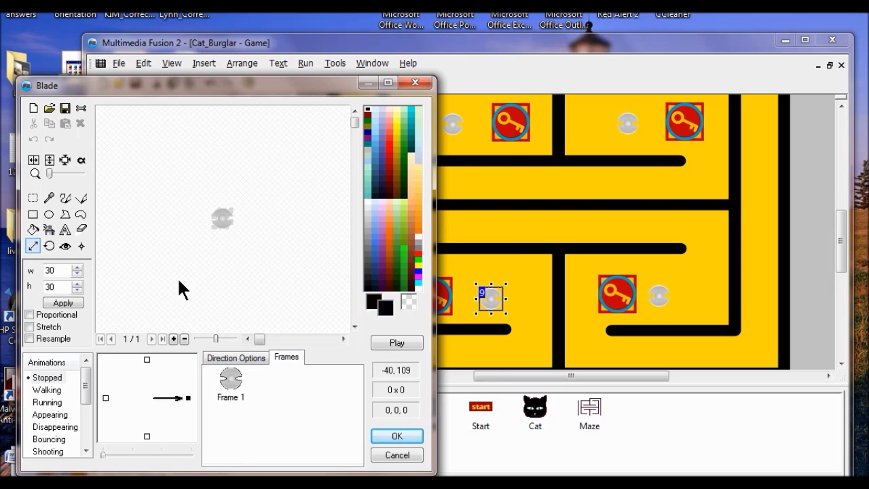
pyautogui.click(63, 245)
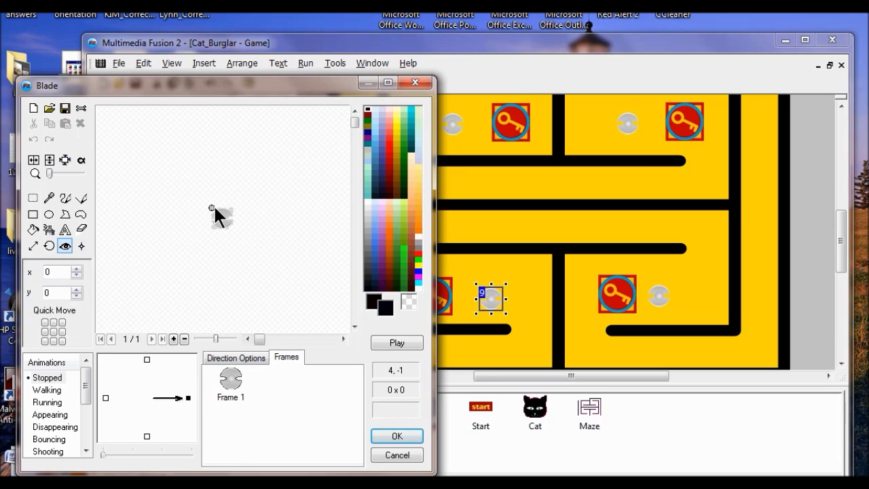
pyautogui.click(52, 329)
pyautogui.click(392, 437)
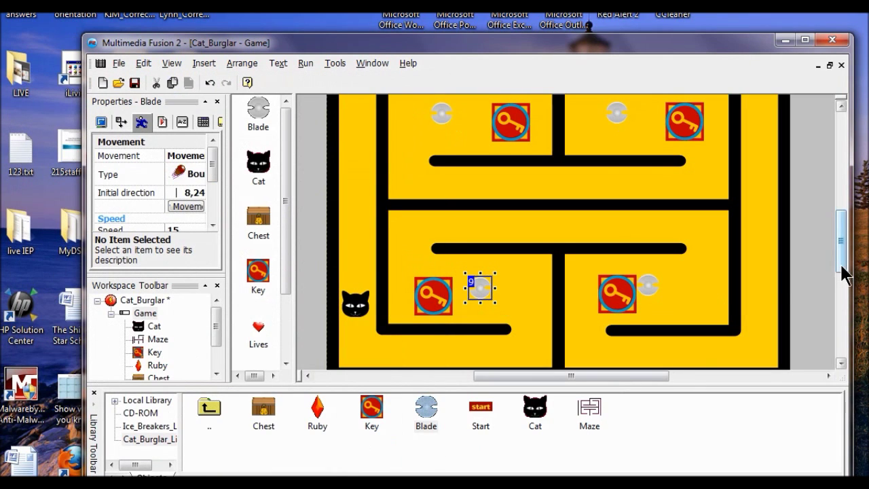
# Nudge the four blades down and right so each sits back in its maze corridor.
pyautogui.moveTo(844, 271); pyautogui.dragTo(840, 262)
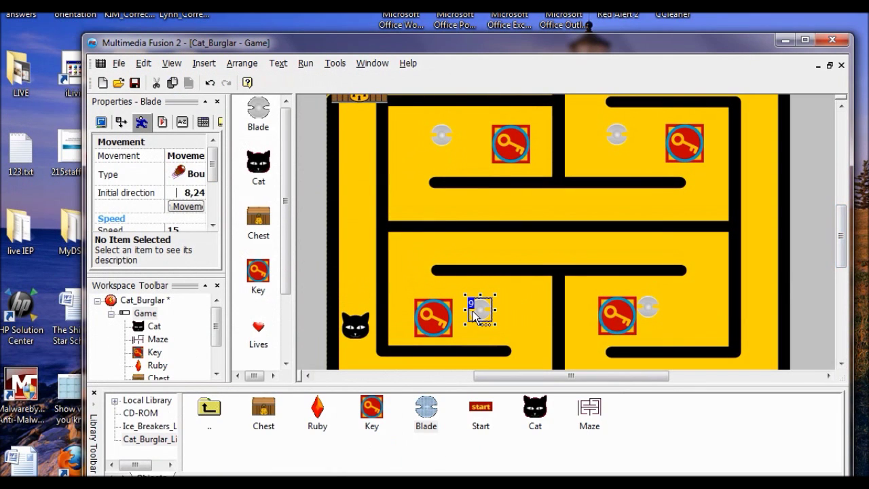
pyautogui.moveTo(478, 314); pyautogui.dragTo(480, 321)
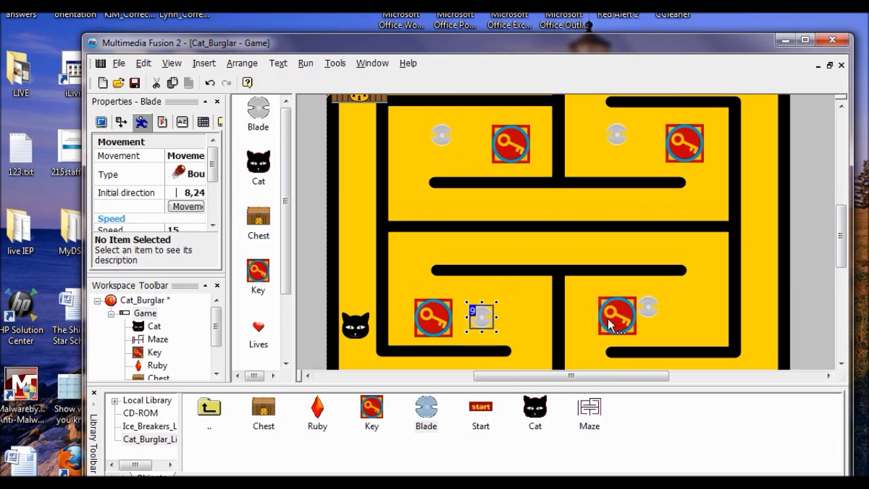
pyautogui.click(652, 306)
pyautogui.moveTo(661, 309); pyautogui.dragTo(675, 324)
pyautogui.moveTo(619, 132); pyautogui.dragTo(641, 147)
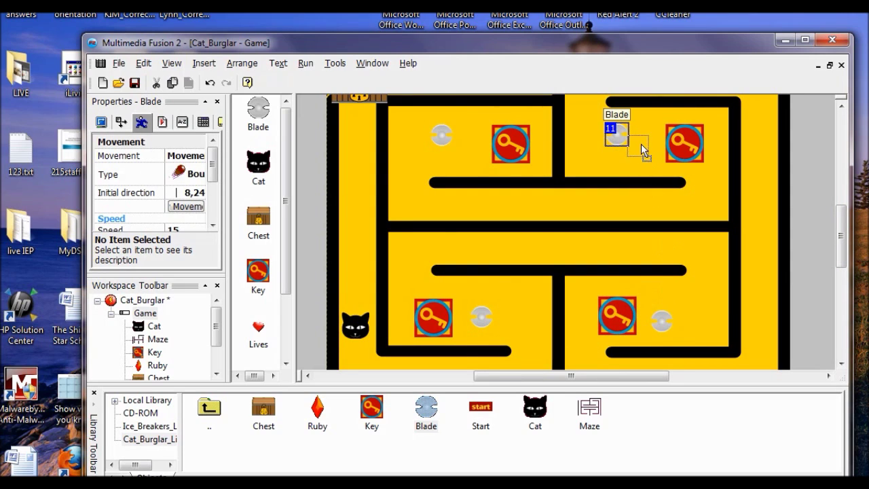
pyautogui.click(443, 138)
pyautogui.moveTo(448, 141); pyautogui.dragTo(465, 149)
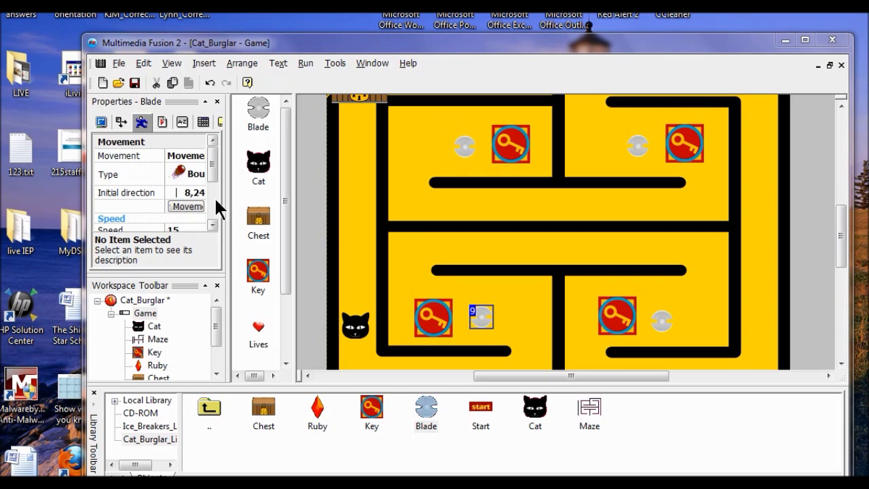
# Generate a 10-frame counterclockwise one-turn rotation for the Blade and preview it spinning.
pyautogui.doubleClick(481, 318)
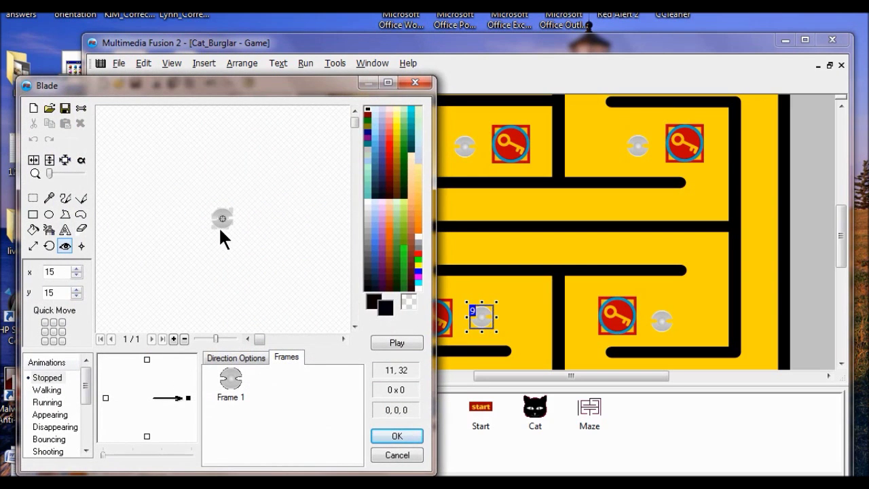
pyautogui.rightClick(230, 381)
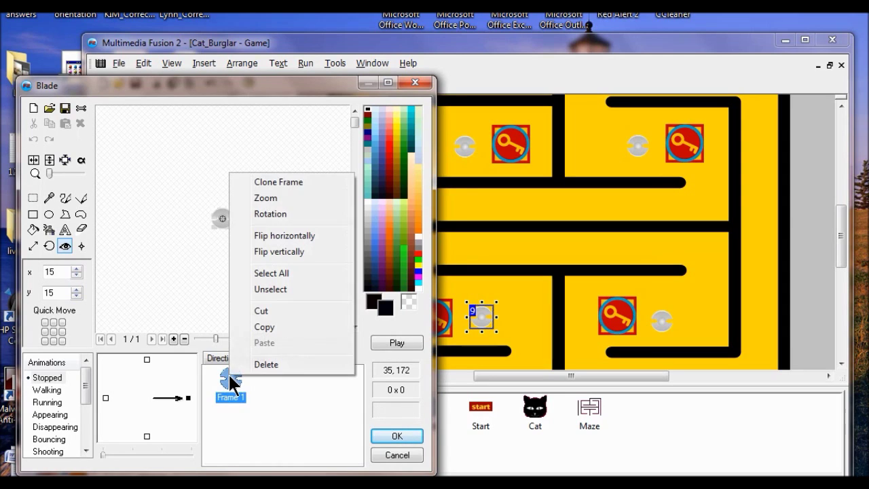
pyautogui.click(260, 212)
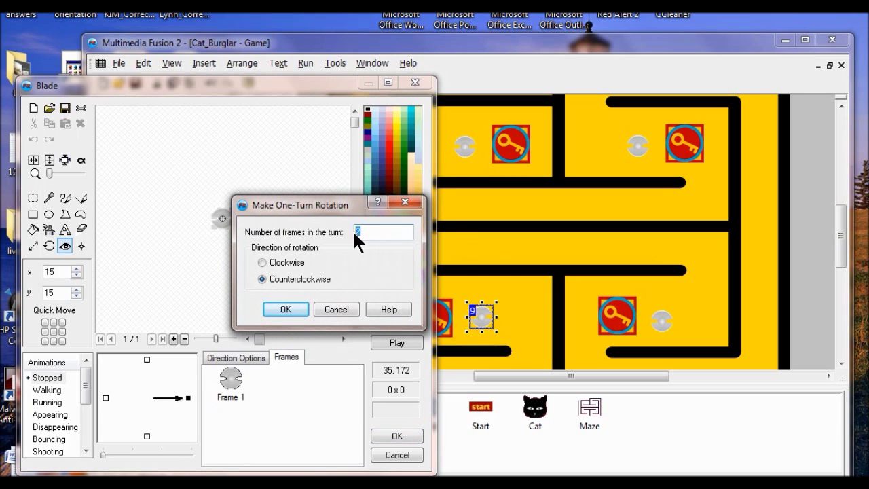
pyautogui.write('5')
pyautogui.press('BackSpace')
pyautogui.write('10')
pyautogui.click(293, 308)
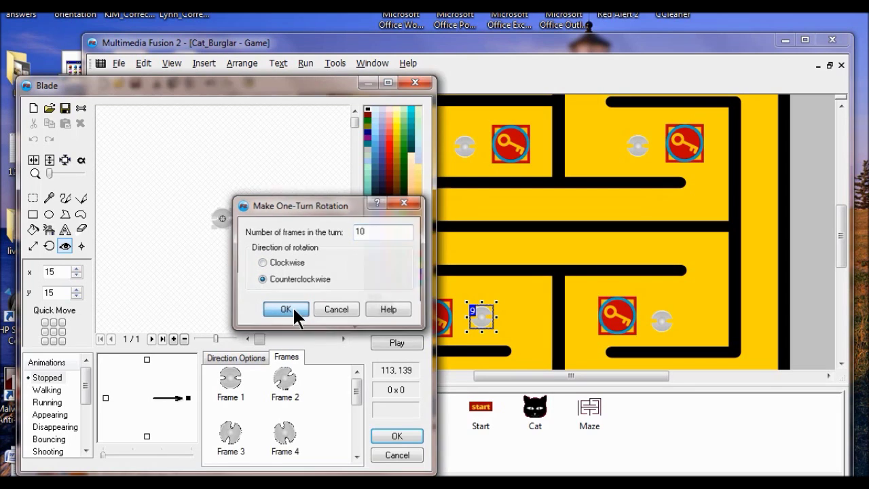
pyautogui.click(393, 341)
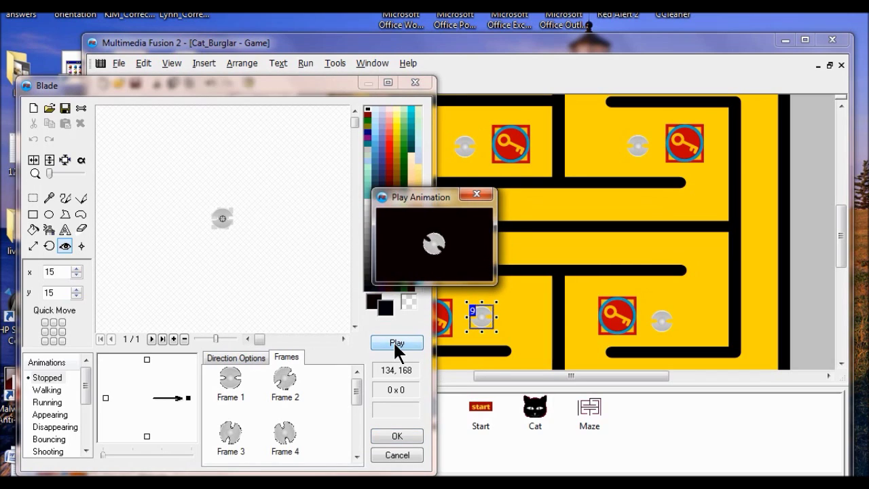
pyautogui.click(476, 194)
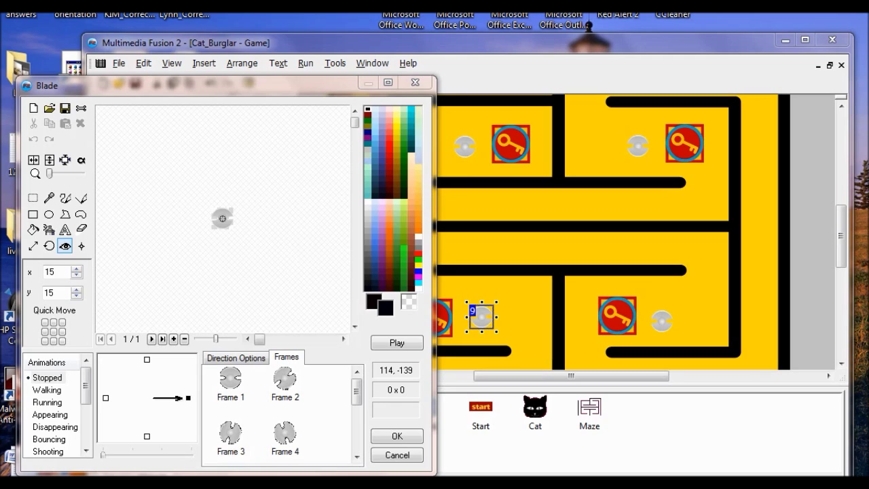
# Turn on Loop for the Blade's Stopped animation and preview the endless spin.
pyautogui.click(243, 358)
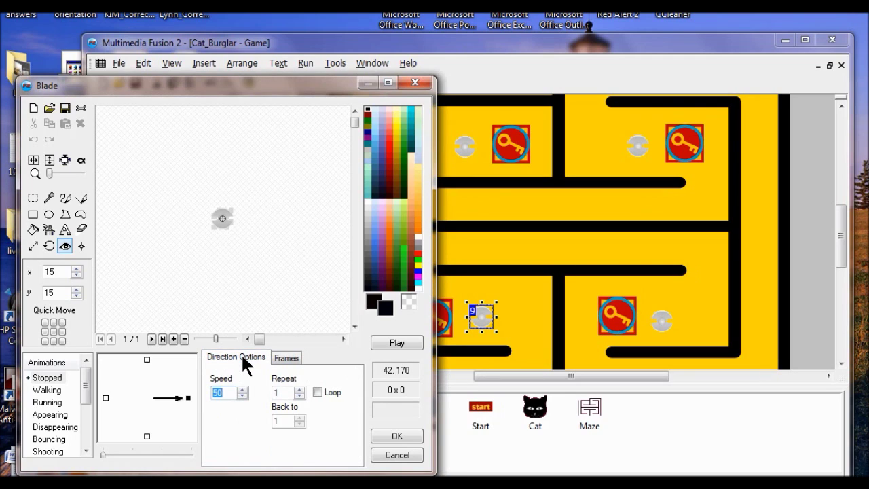
pyautogui.click(317, 391)
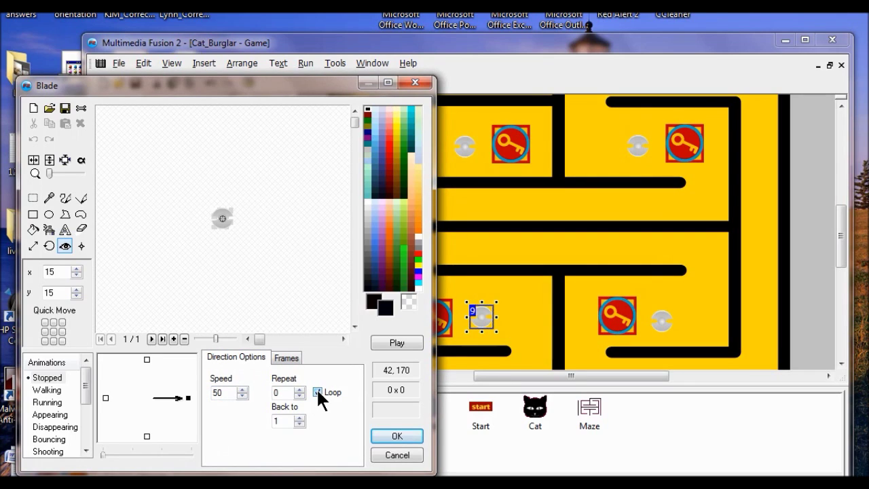
pyautogui.click(404, 341)
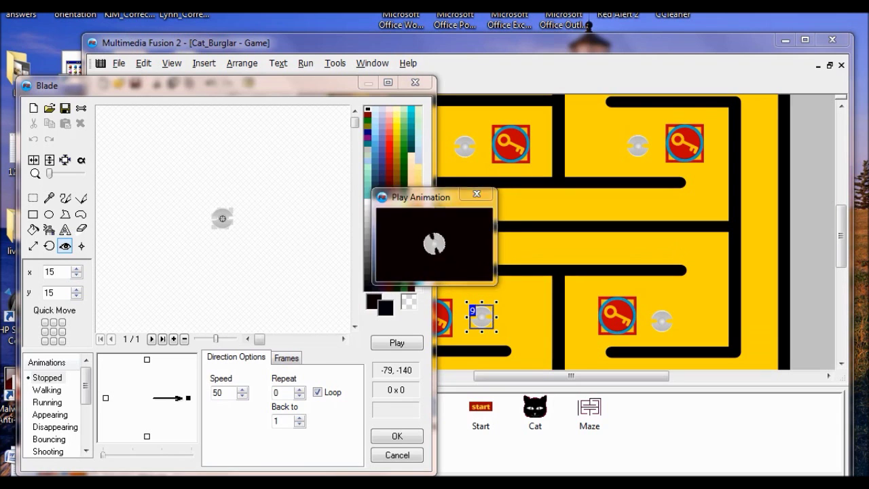
pyautogui.click(476, 194)
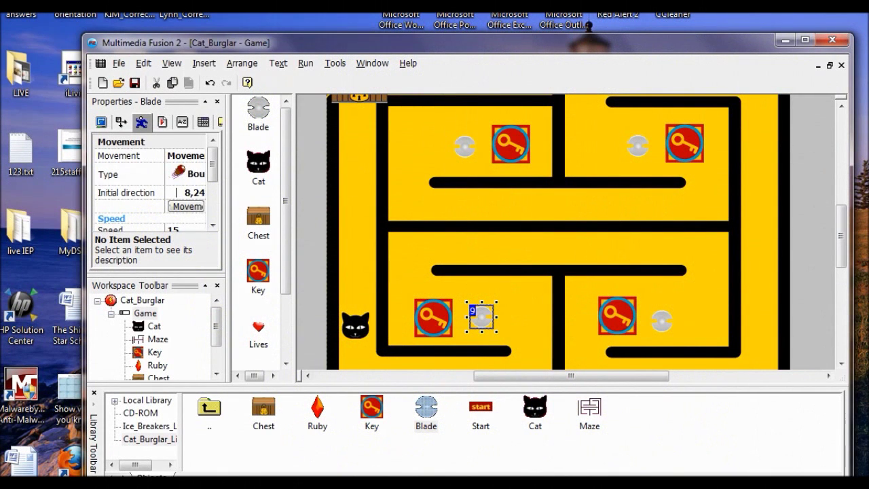
# Create a new Cat animation named 'Hurting' and close the Cat editor.
pyautogui.click(355, 325)
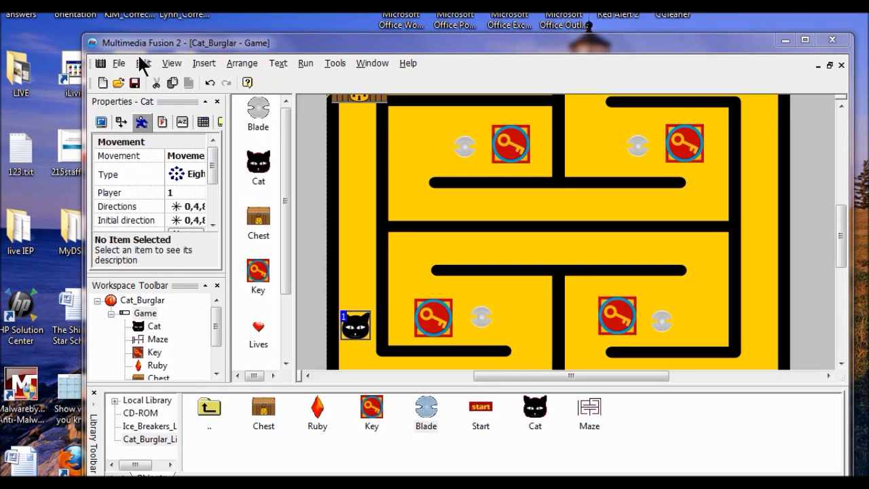
pyautogui.doubleClick(352, 332)
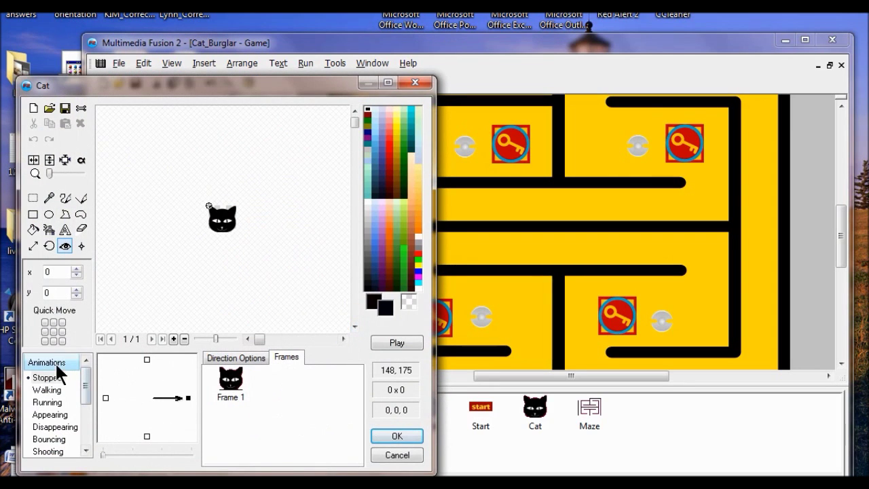
pyautogui.moveTo(89, 400); pyautogui.dragTo(96, 440)
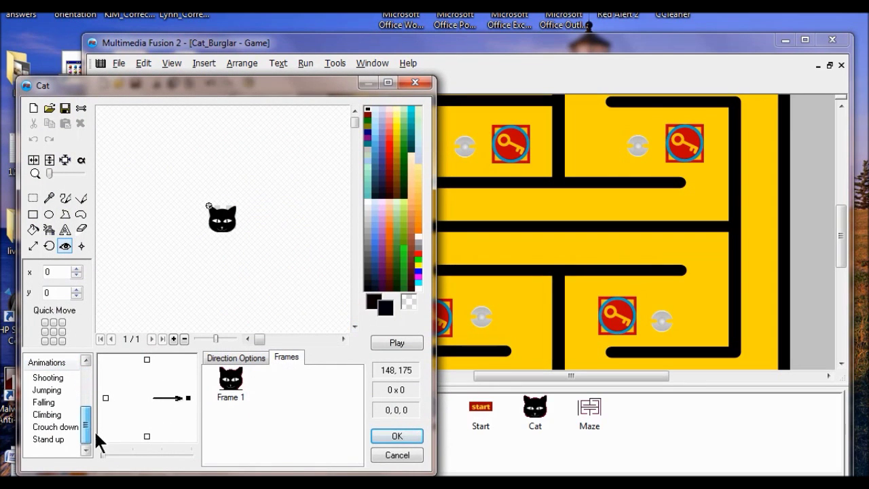
pyautogui.rightClick(37, 448)
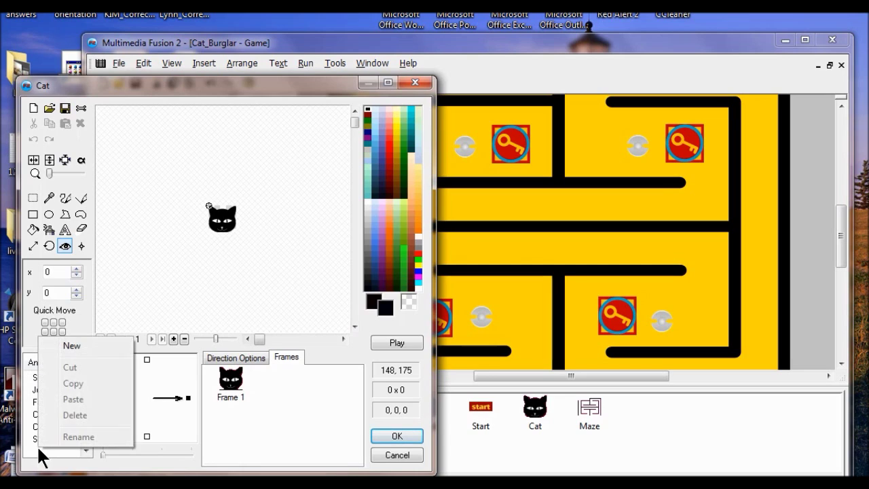
pyautogui.click(81, 344)
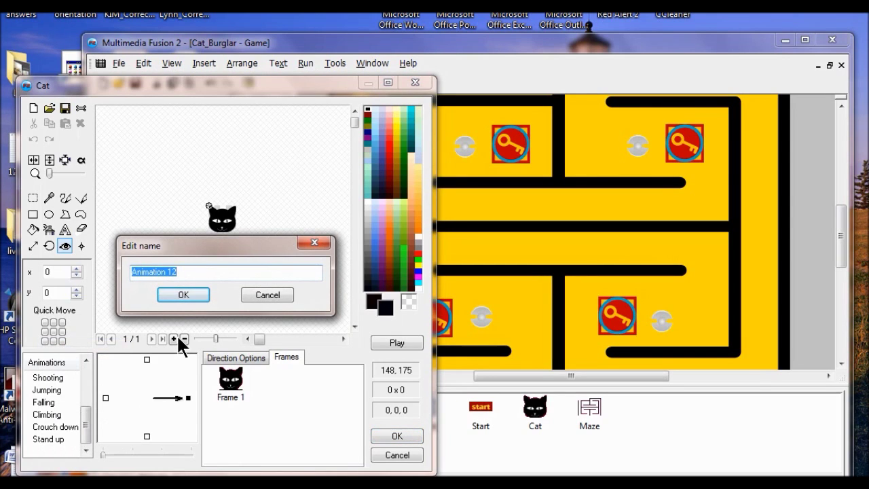
pyautogui.write('Hurting')
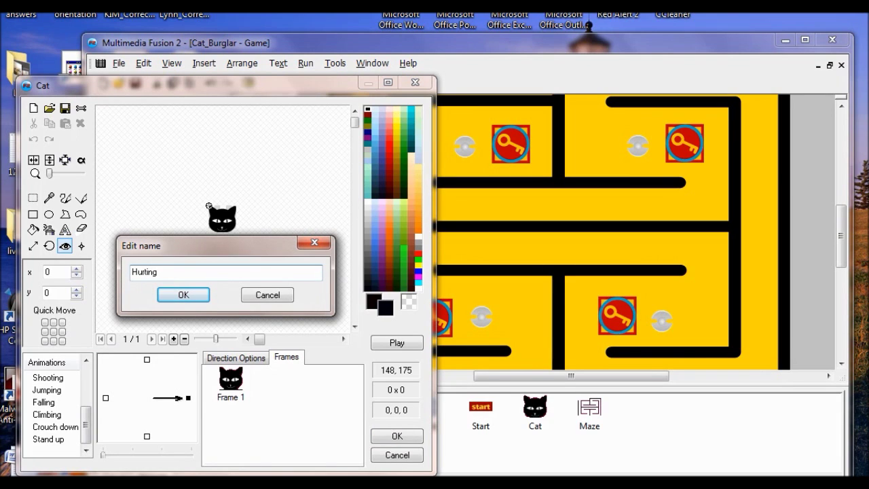
pyautogui.click(194, 292)
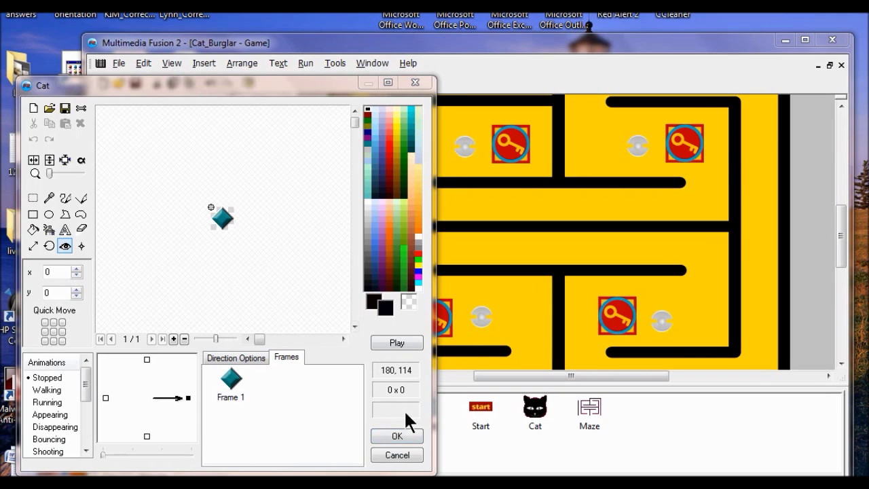
pyautogui.click(397, 435)
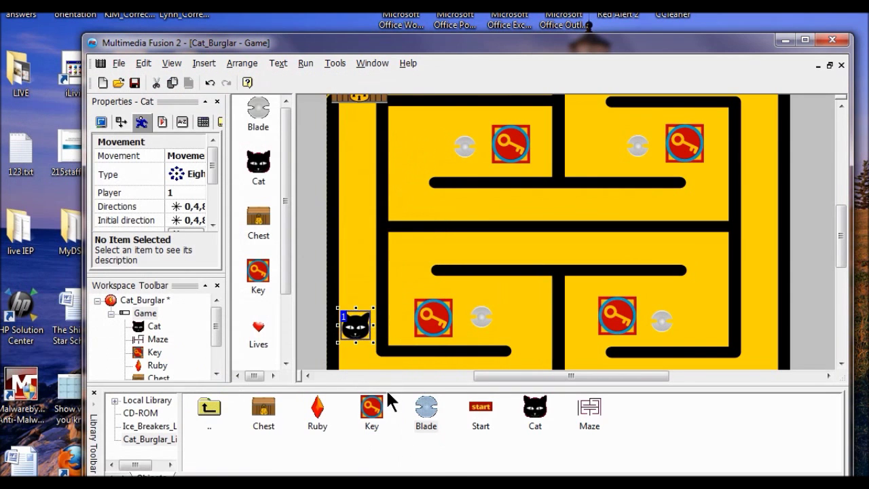
# Copy the Cat's Stopped Frame 1 and paste it into the Hurting animation.
pyautogui.doubleClick(355, 329)
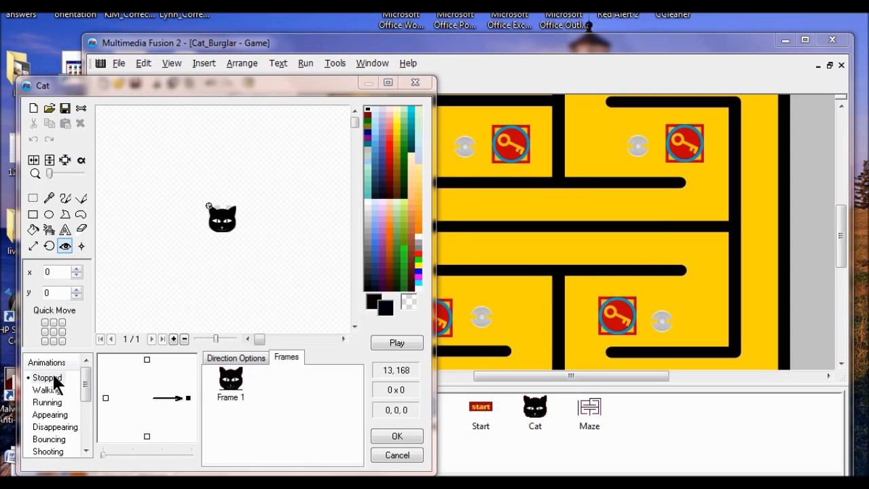
pyautogui.rightClick(231, 384)
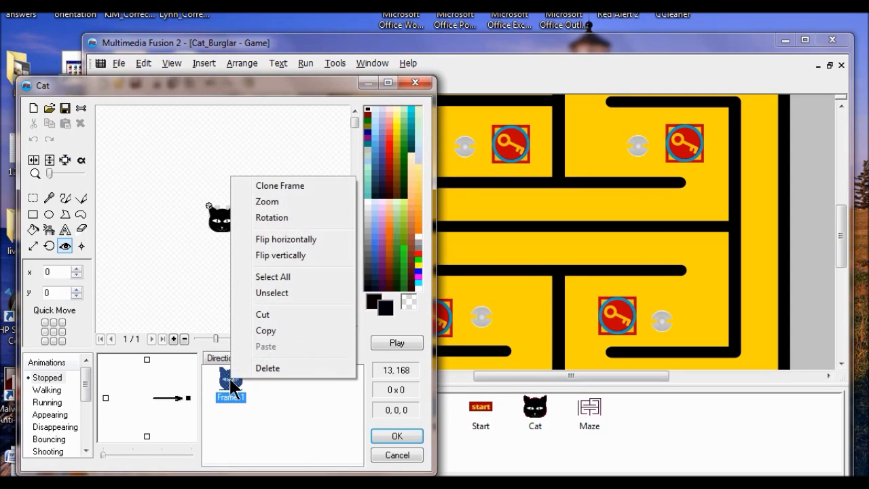
pyautogui.click(266, 330)
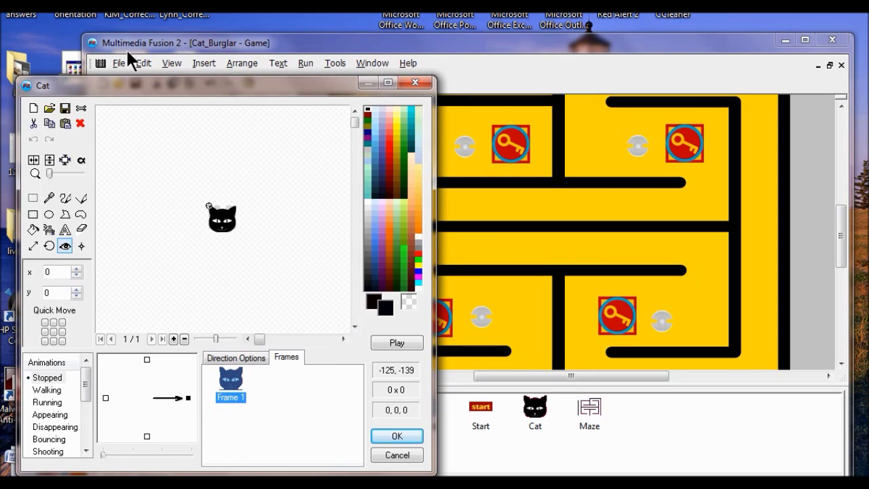
pyautogui.click(129, 27)
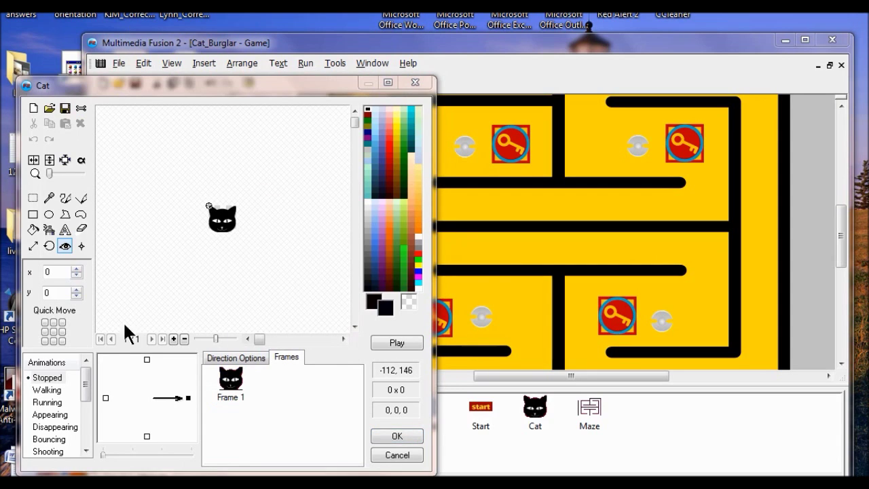
pyautogui.click(83, 393)
pyautogui.moveTo(85, 435); pyautogui.dragTo(86, 442)
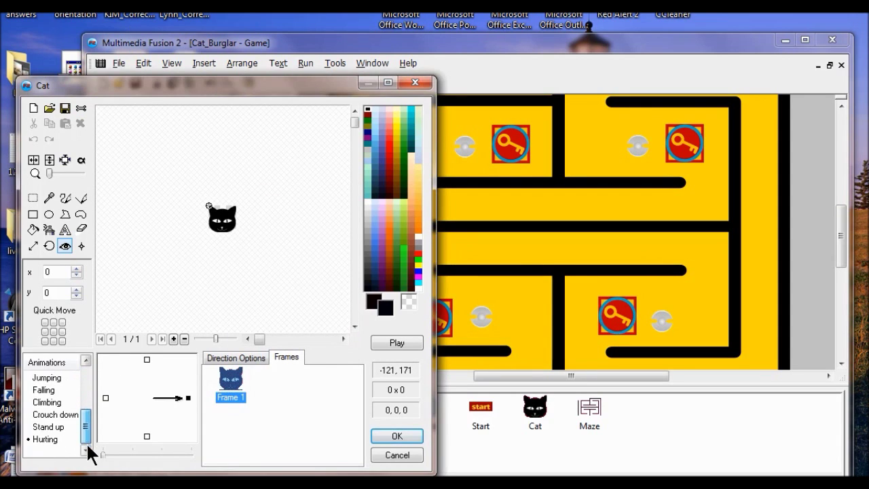
pyautogui.click(48, 439)
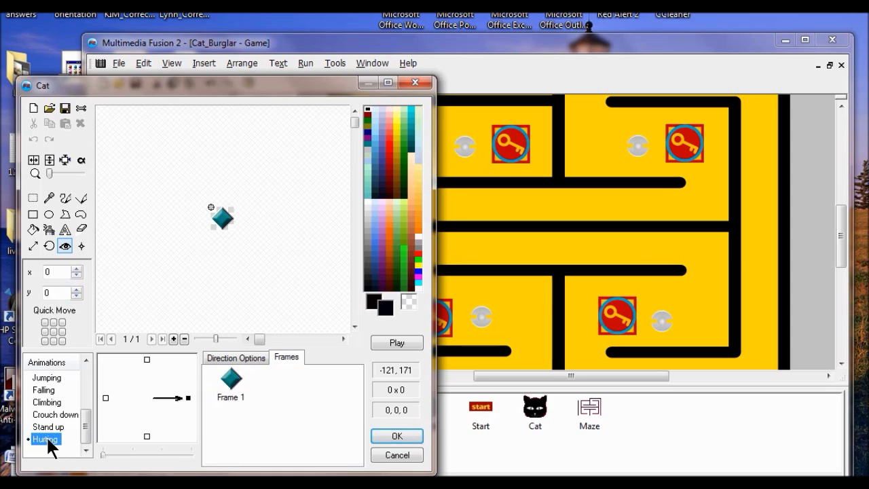
pyautogui.rightClick(271, 380)
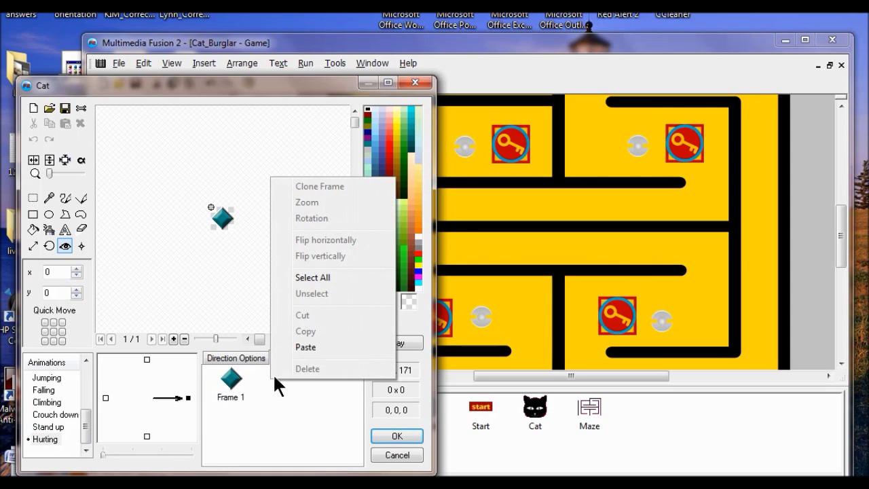
pyautogui.click(300, 349)
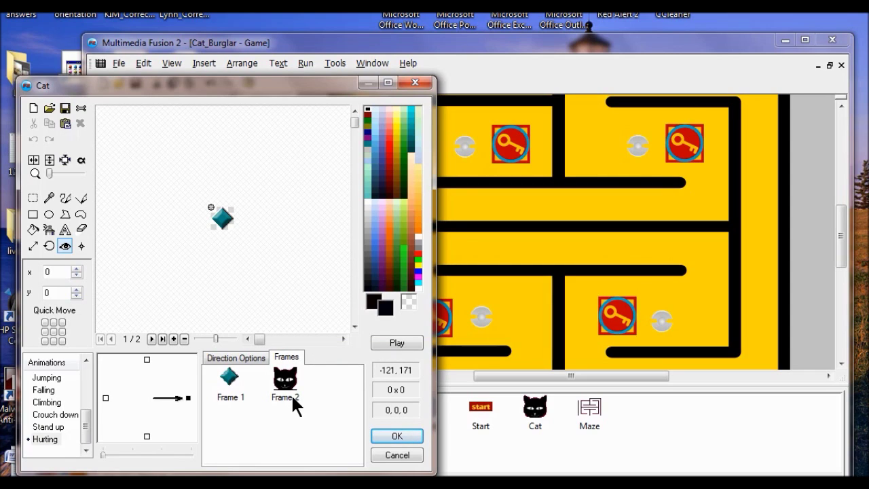
# Delete the diamond placeholder frame from the Hurting animation.
pyautogui.rightClick(229, 380)
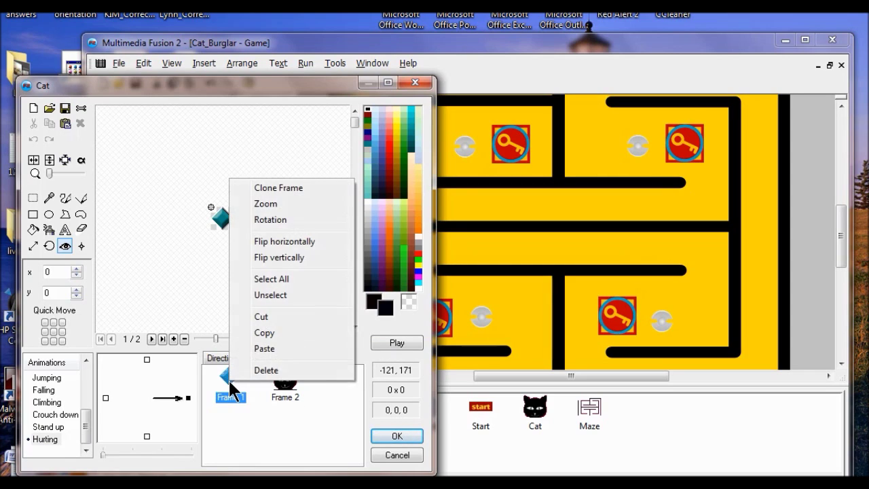
pyautogui.click(243, 370)
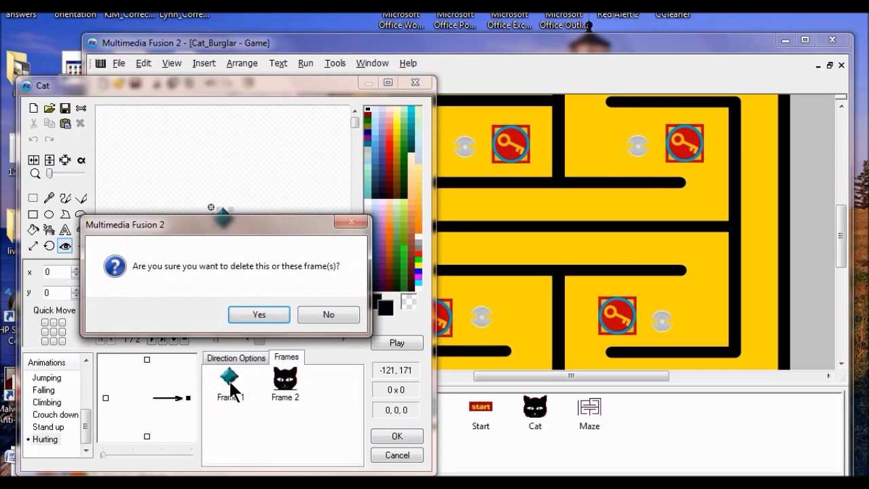
pyautogui.click(254, 317)
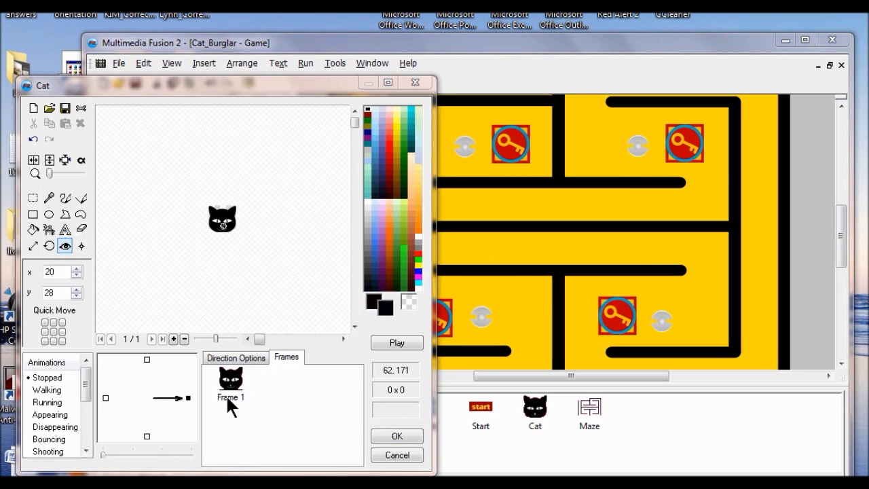
# Add a second Hurting frame painted solid red, preview the flashing animation, and close the editor.
pyautogui.click(173, 336)
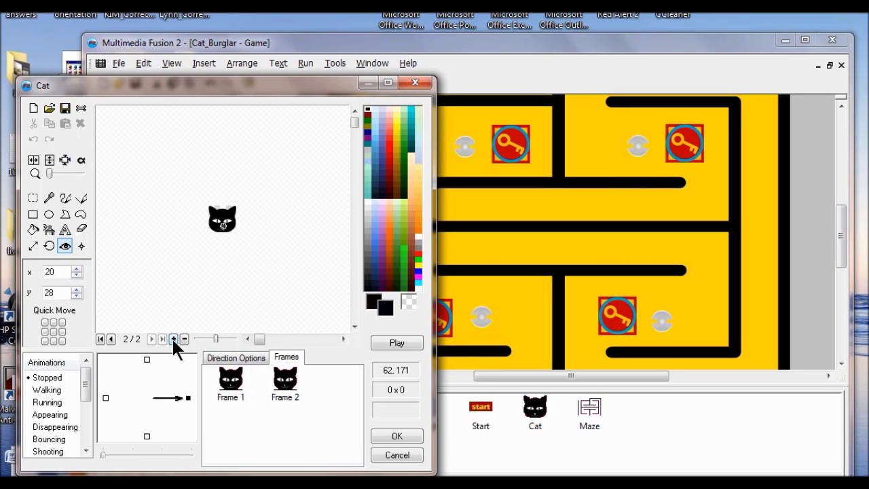
pyautogui.click(65, 197)
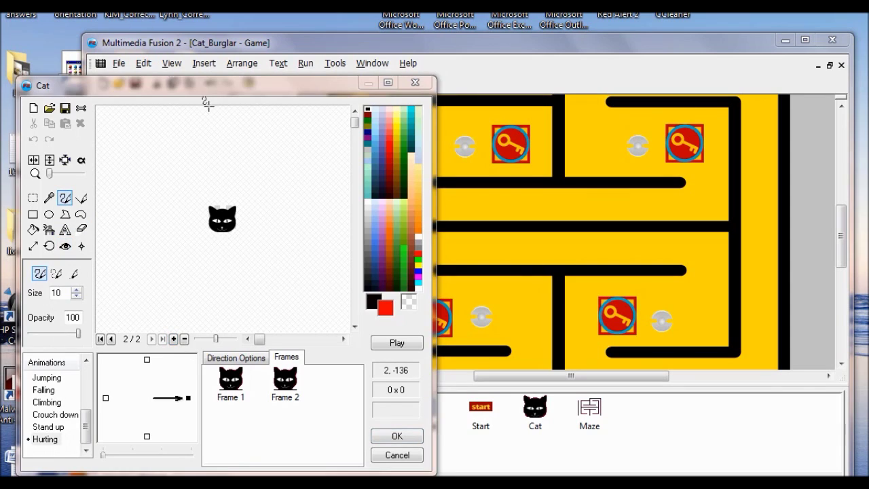
pyautogui.moveTo(235, 221)
pyautogui.mouseDown()
pyautogui.moveTo(234, 210)
pyautogui.moveTo(212, 233)
pyautogui.moveTo(246, 207)
pyautogui.moveTo(212, 231)
pyautogui.moveTo(227, 206)
pyautogui.moveTo(207, 216)
pyautogui.moveTo(208, 204)
pyautogui.moveTo(217, 203)
pyautogui.moveTo(238, 233)
pyautogui.moveTo(221, 221)
pyautogui.moveTo(221, 228)
pyautogui.moveTo(204, 190)
pyautogui.mouseUp()
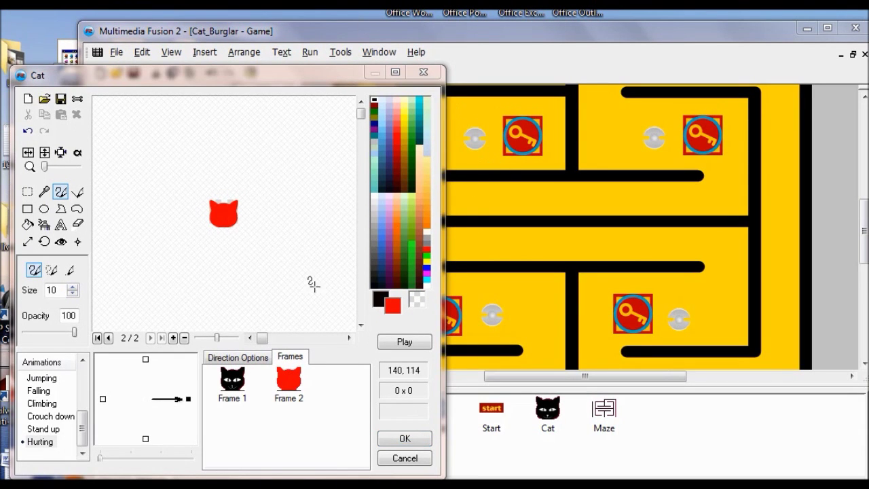
pyautogui.click(396, 340)
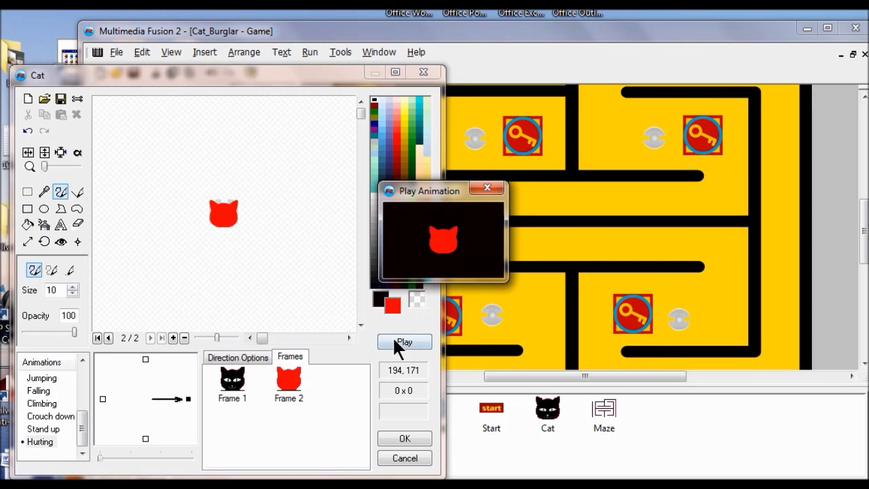
pyautogui.click(487, 188)
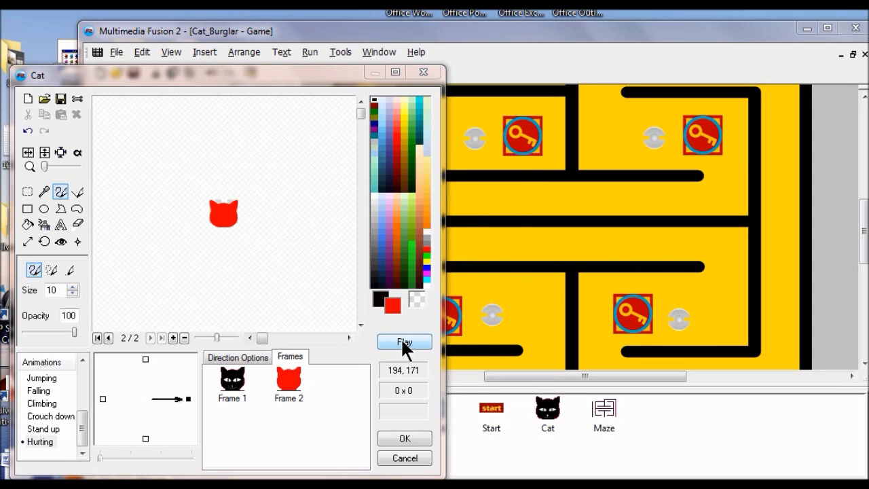
pyautogui.click(412, 438)
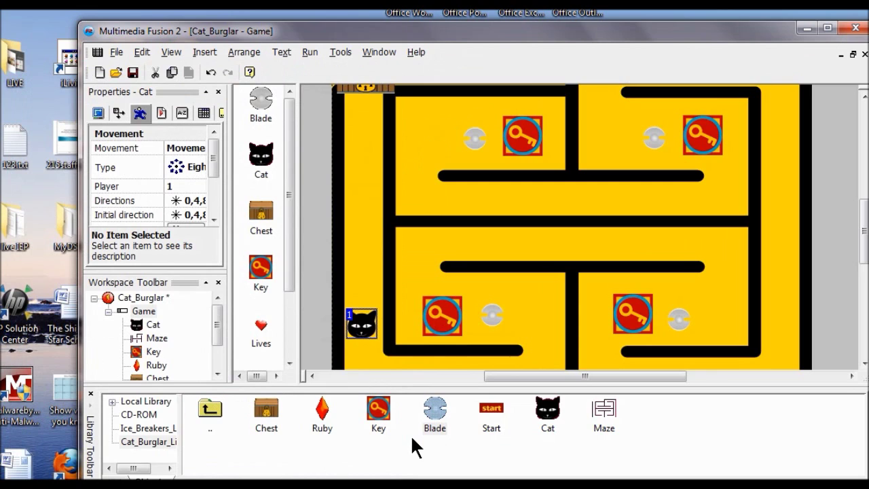
# In the Event Editor, make event 4 change the Cat's animation sequence to Hurting.
pyautogui.click(171, 55)
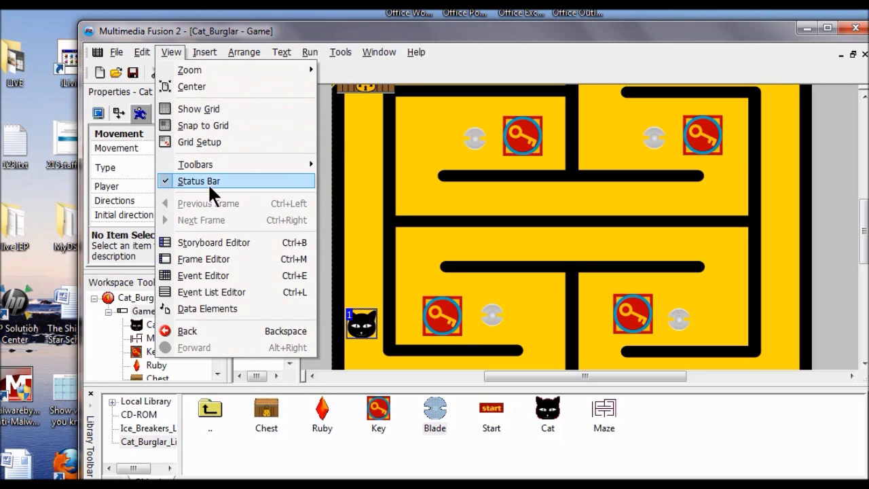
pyautogui.click(230, 275)
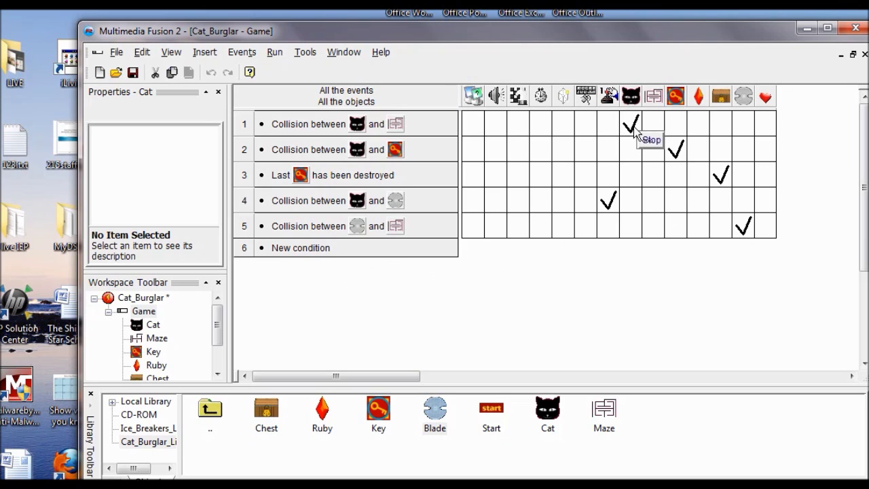
pyautogui.rightClick(633, 204)
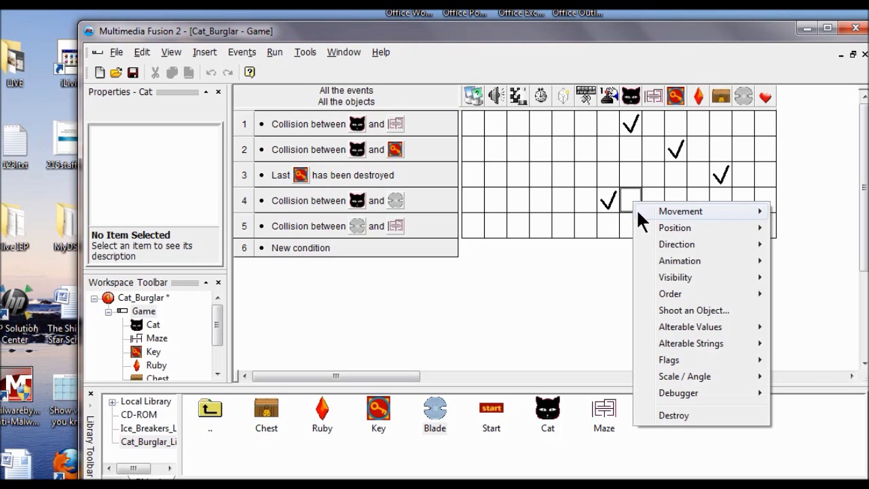
pyautogui.moveTo(677, 266)
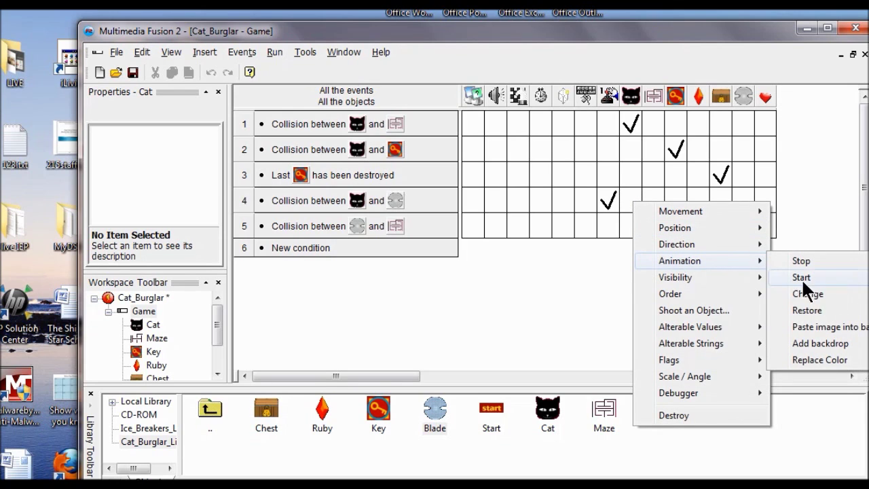
pyautogui.moveTo(815, 300)
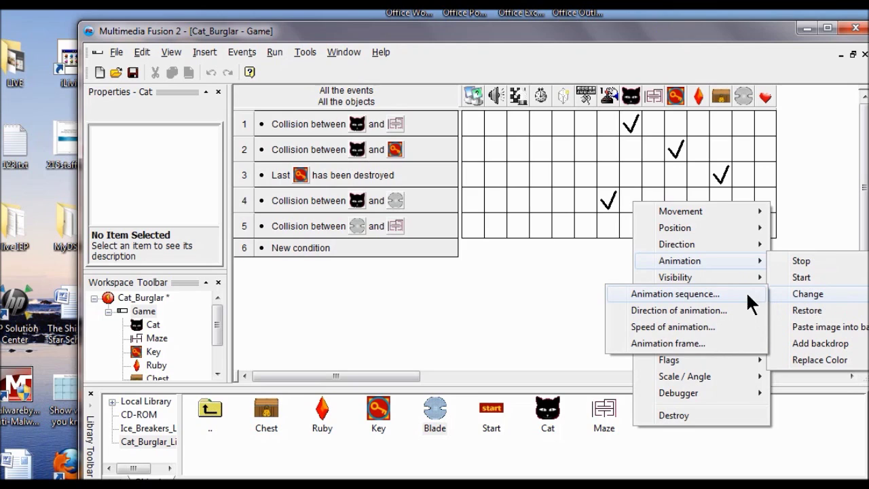
pyautogui.click(736, 296)
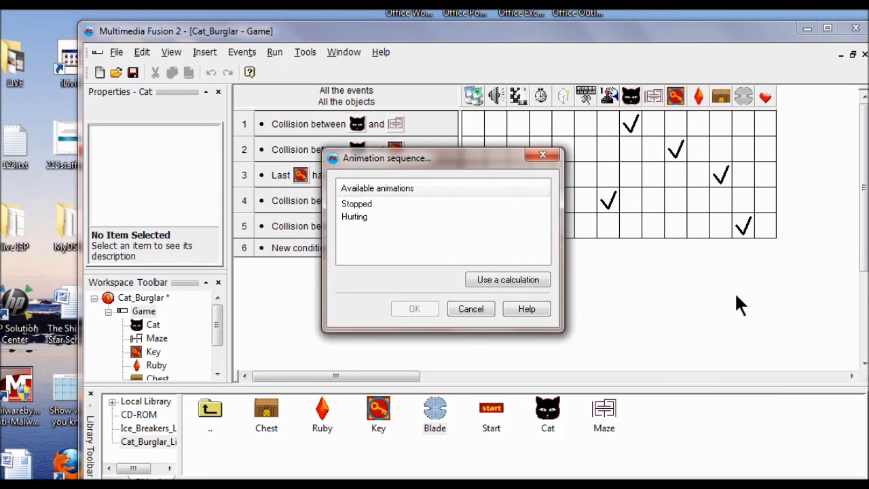
pyautogui.click(354, 217)
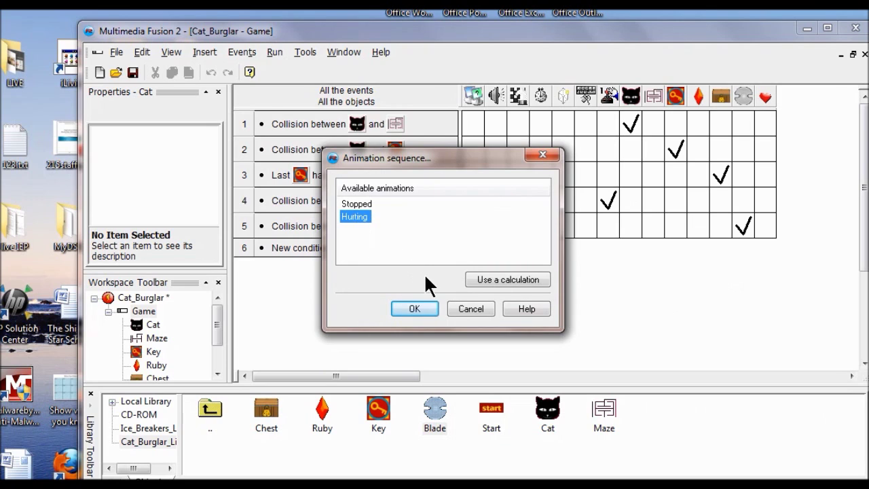
pyautogui.click(424, 308)
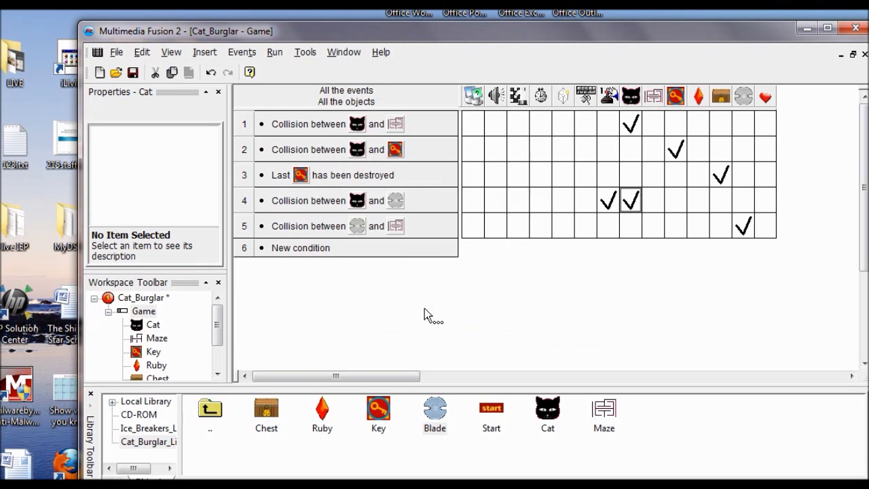
pyautogui.click(274, 54)
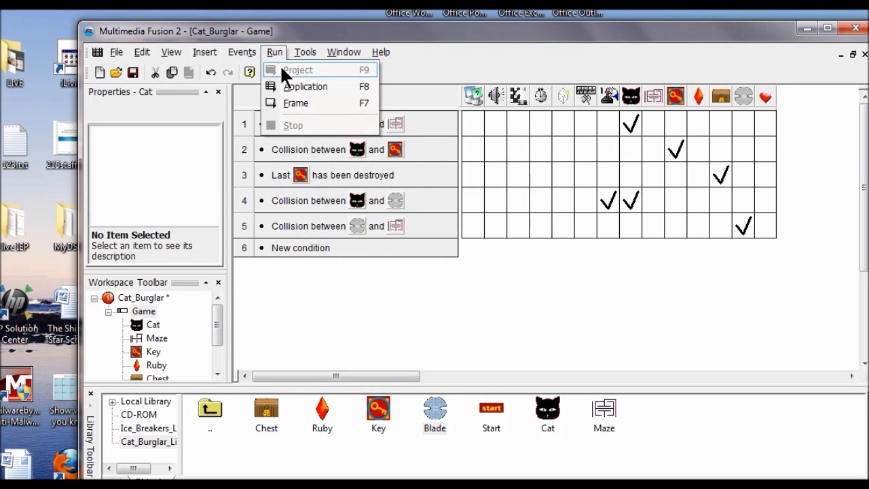
pyautogui.click(297, 88)
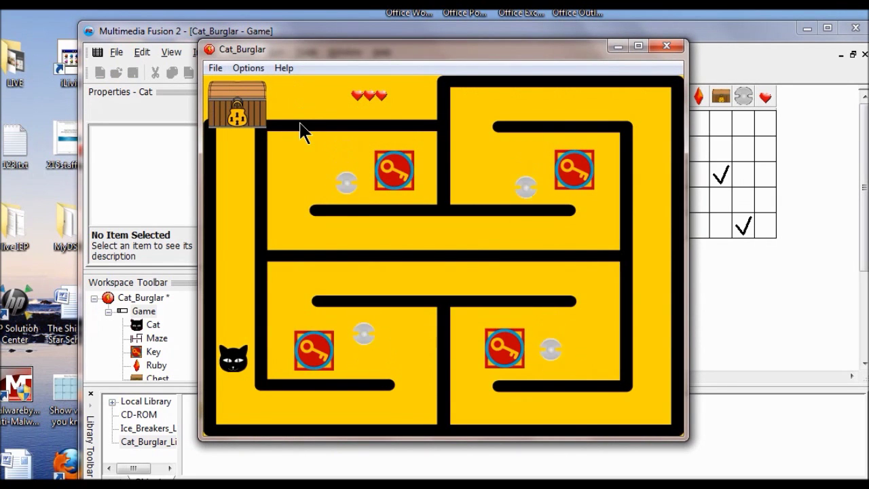
pyautogui.press('Down')
pyautogui.press('Right')
pyautogui.press('Up')
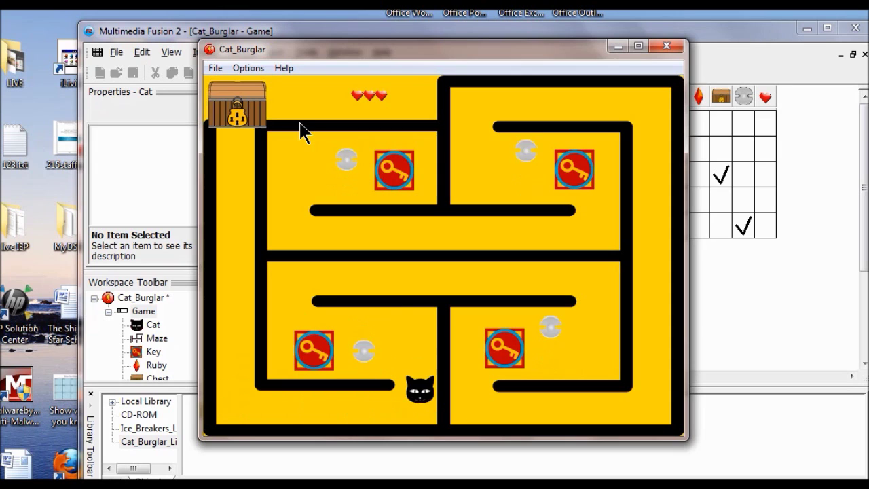
pyautogui.press('Left')
pyautogui.press('Left')
pyautogui.press('Down')
pyautogui.press('Right')
pyautogui.press('Left')
pyautogui.press('Right')
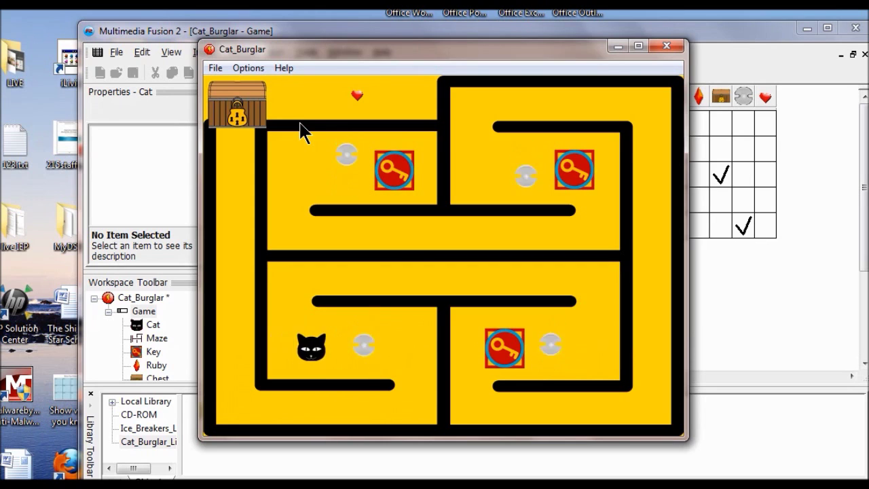
pyautogui.press('Left')
pyautogui.press('Left')
pyautogui.press('Right')
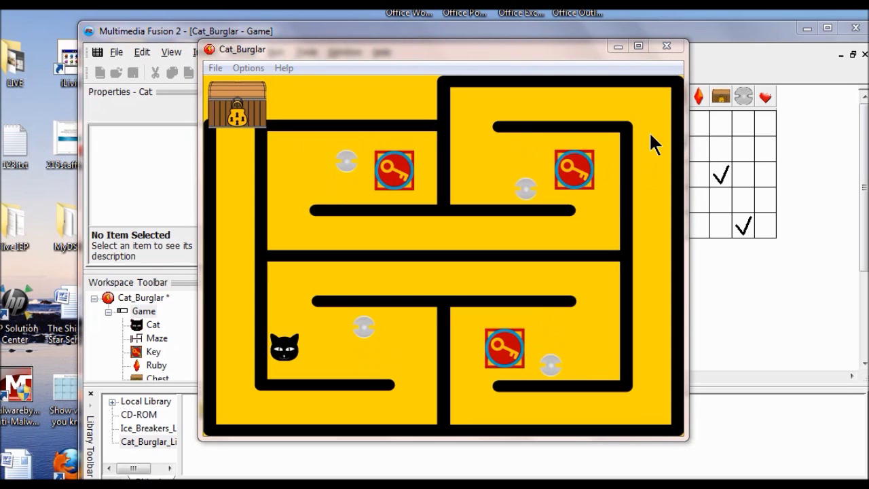
pyautogui.click(664, 47)
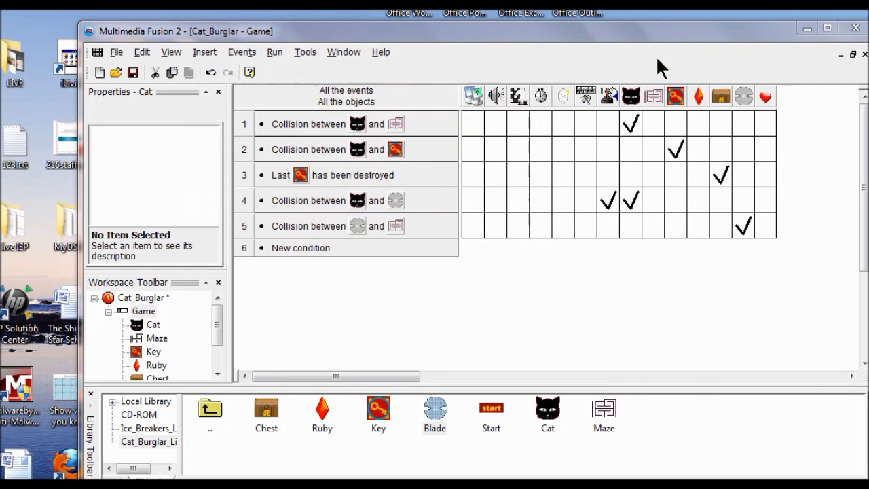
# Return to the maze Frame Editor and open the cat's animation editor.
pyautogui.click(142, 52)
pyautogui.moveTo(172, 53)
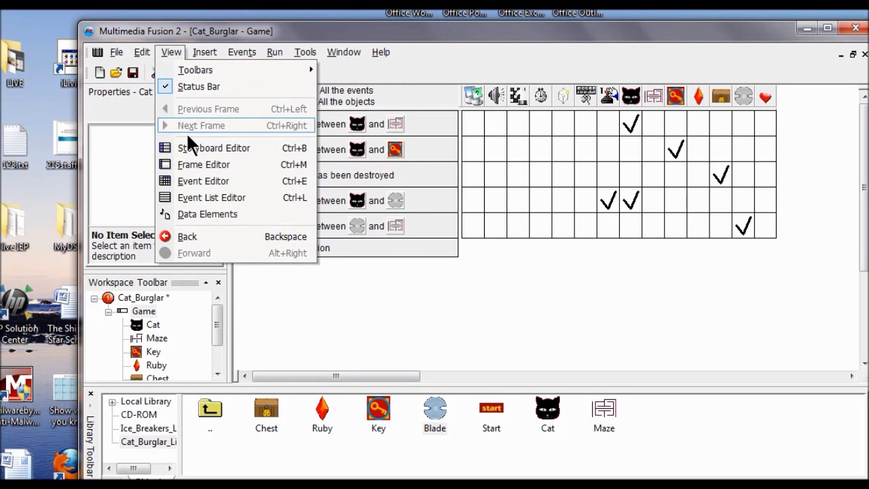
pyautogui.click(175, 165)
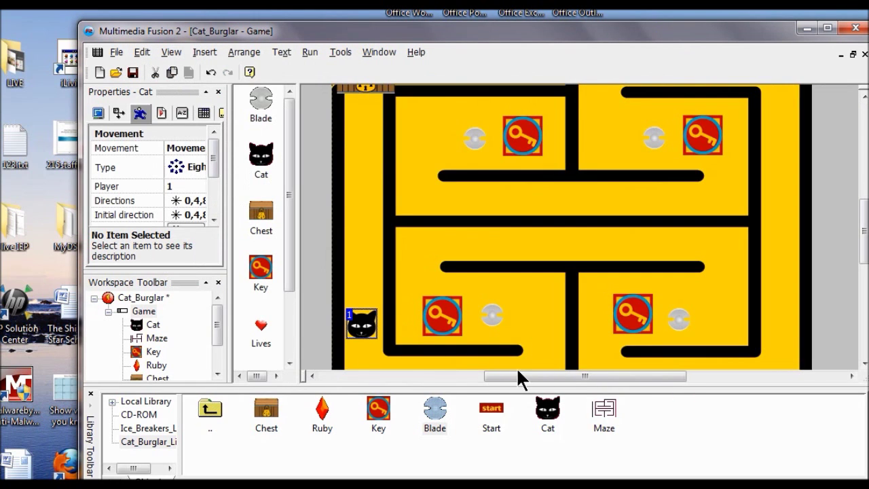
pyautogui.doubleClick(363, 325)
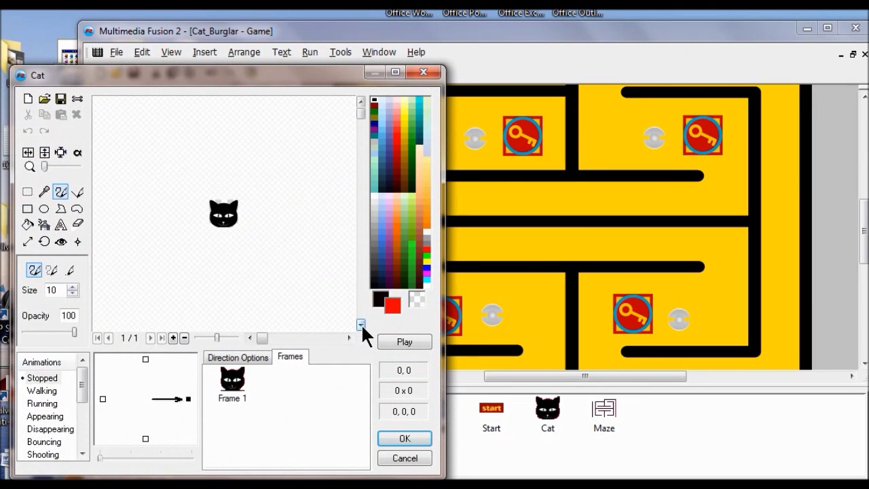
# Set the cat's Hurting animation lower speed to 10, then start a fresh test run.
pyautogui.moveTo(76, 388); pyautogui.dragTo(79, 437)
pyautogui.click(41, 441)
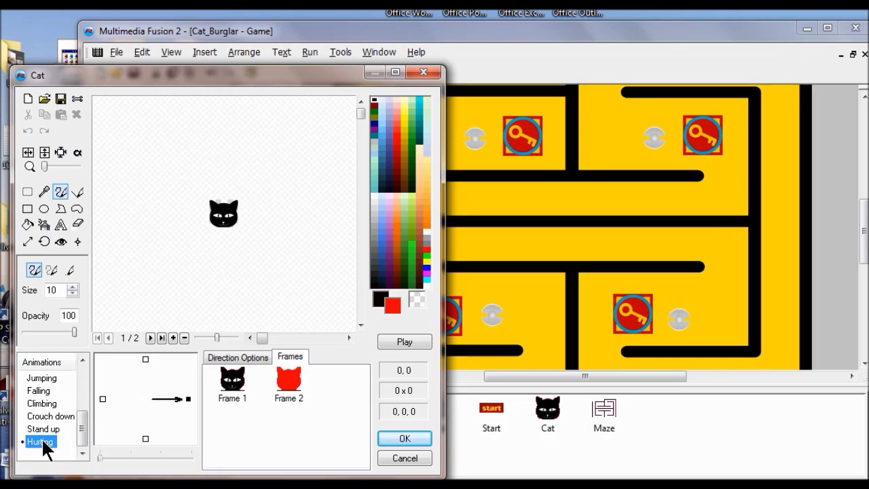
pyautogui.click(240, 358)
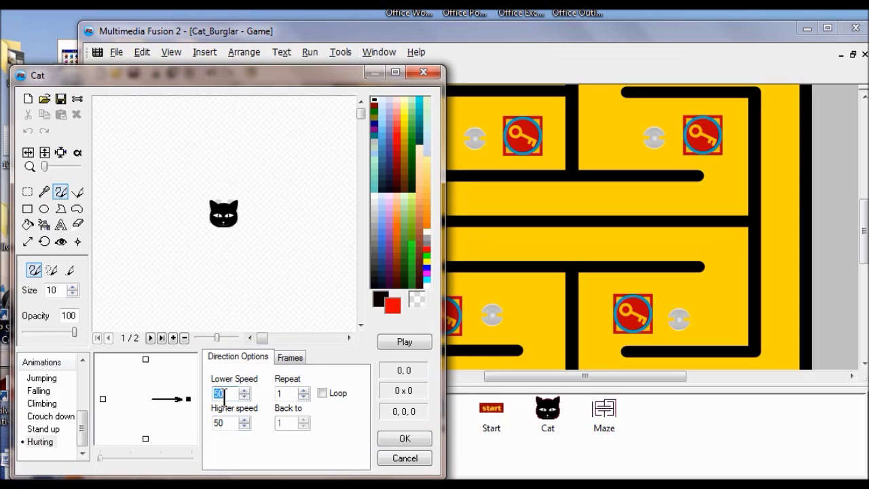
pyautogui.write('10')
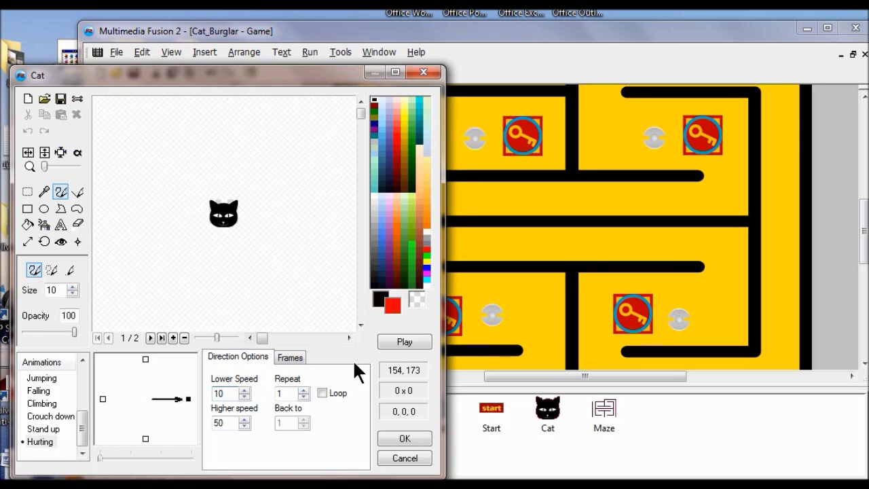
pyautogui.click(407, 437)
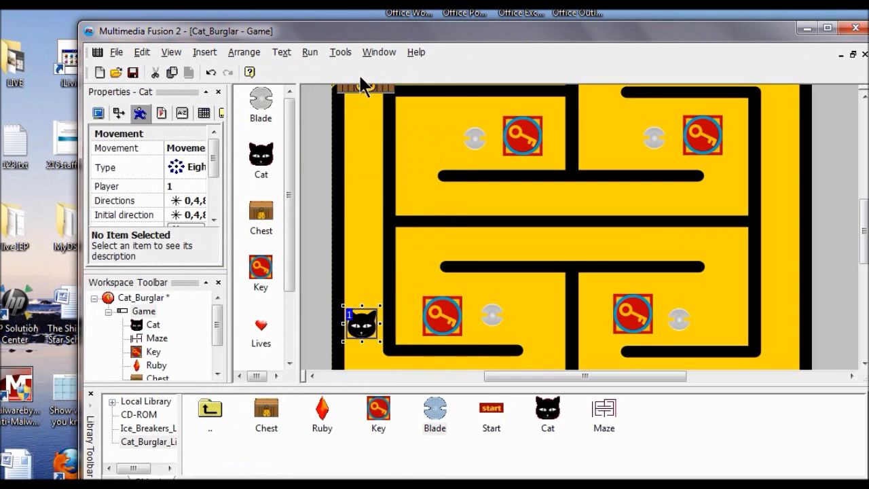
pyautogui.click(309, 53)
pyautogui.click(324, 87)
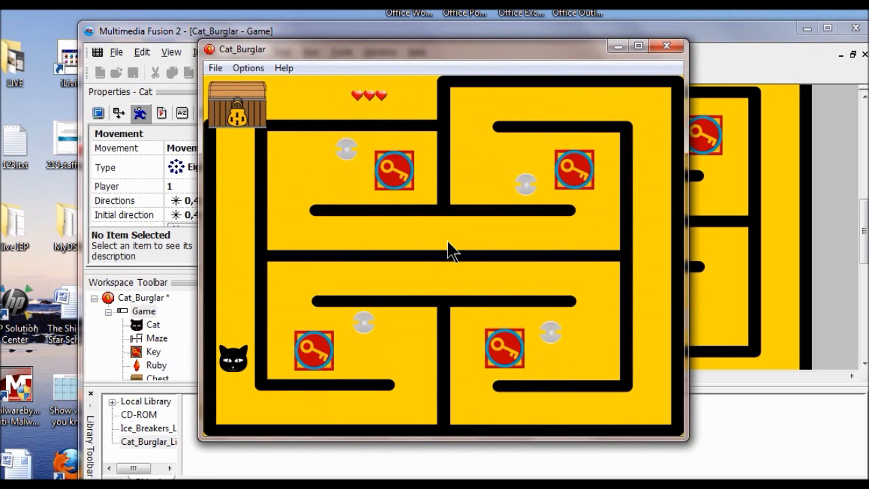
pyautogui.press('Down')
pyautogui.press('Right')
pyautogui.press('Up')
pyautogui.press('Left')
pyautogui.press('Down')
pyautogui.press('Right')
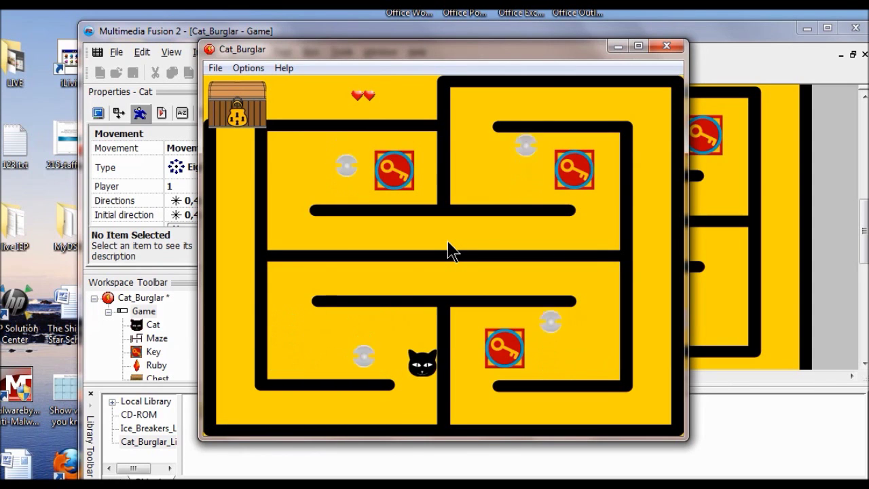
pyautogui.click(665, 46)
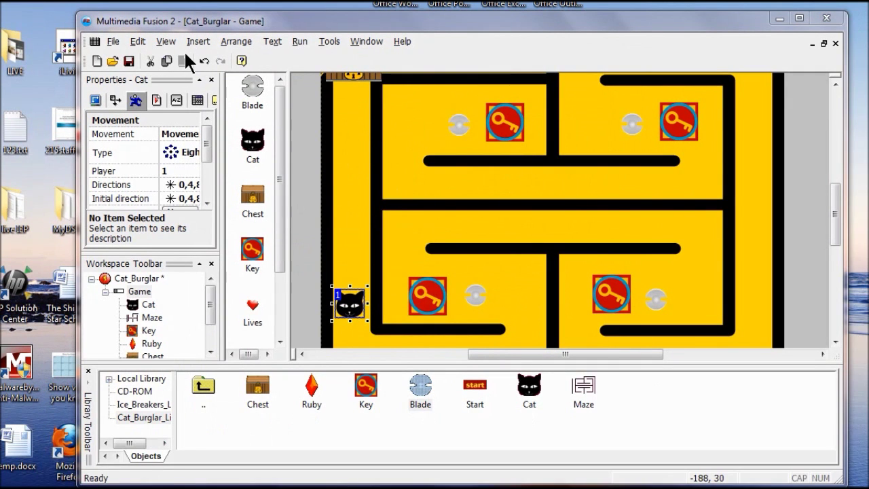